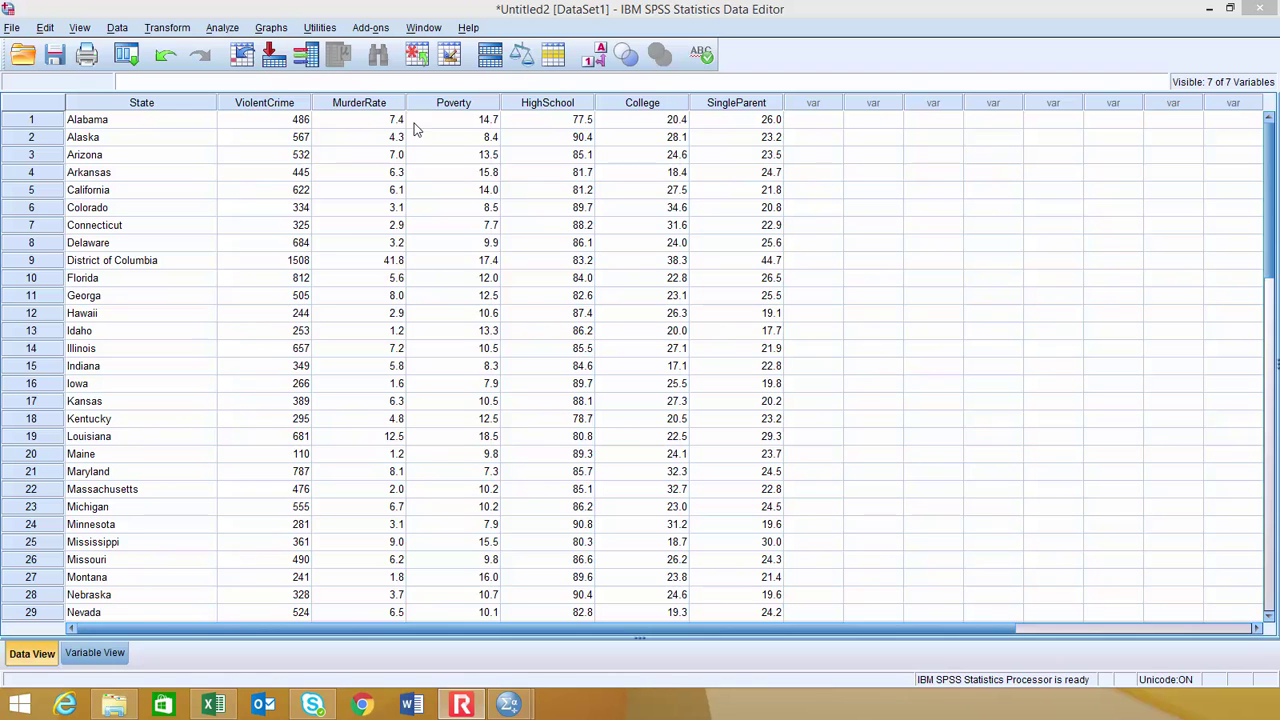
- Build a simple scatterplot of Violent Crime Rate (Y) against Percent Single Parent (X) from a reset Chart Builder
{"action": "left_click", "coordinate": [272, 30]}
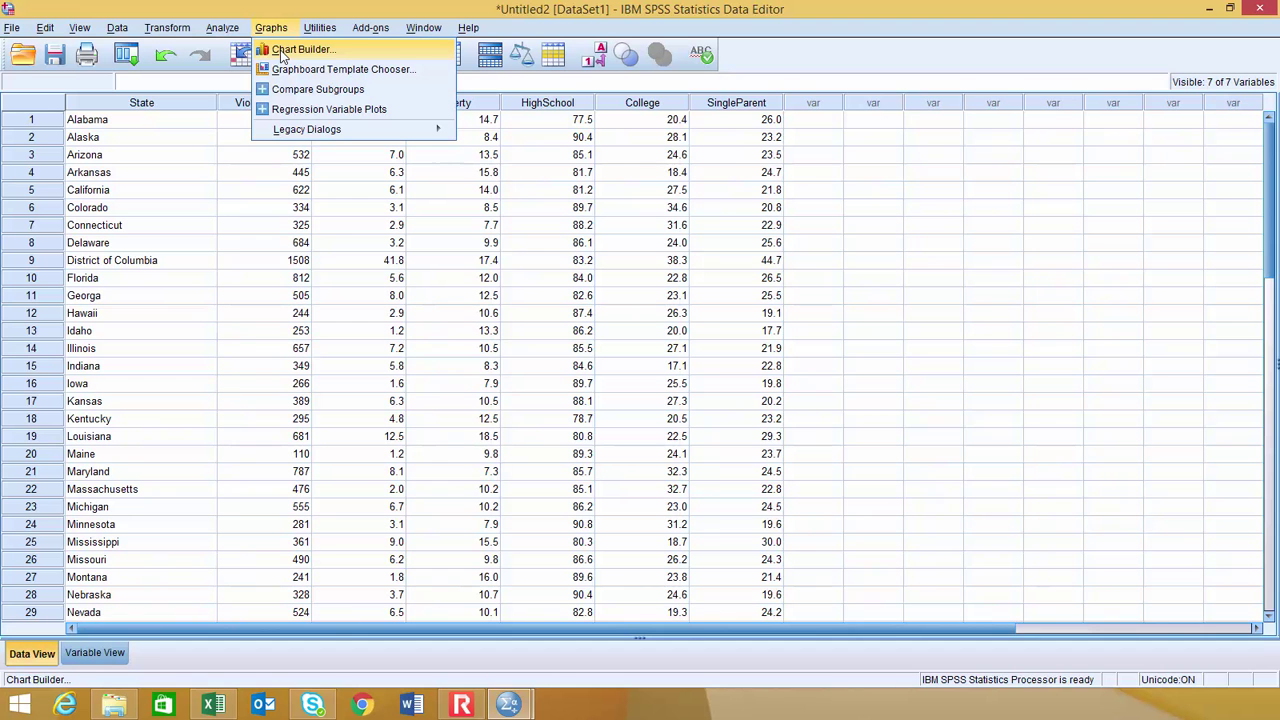
{"action": "left_click", "coordinate": [282, 50]}
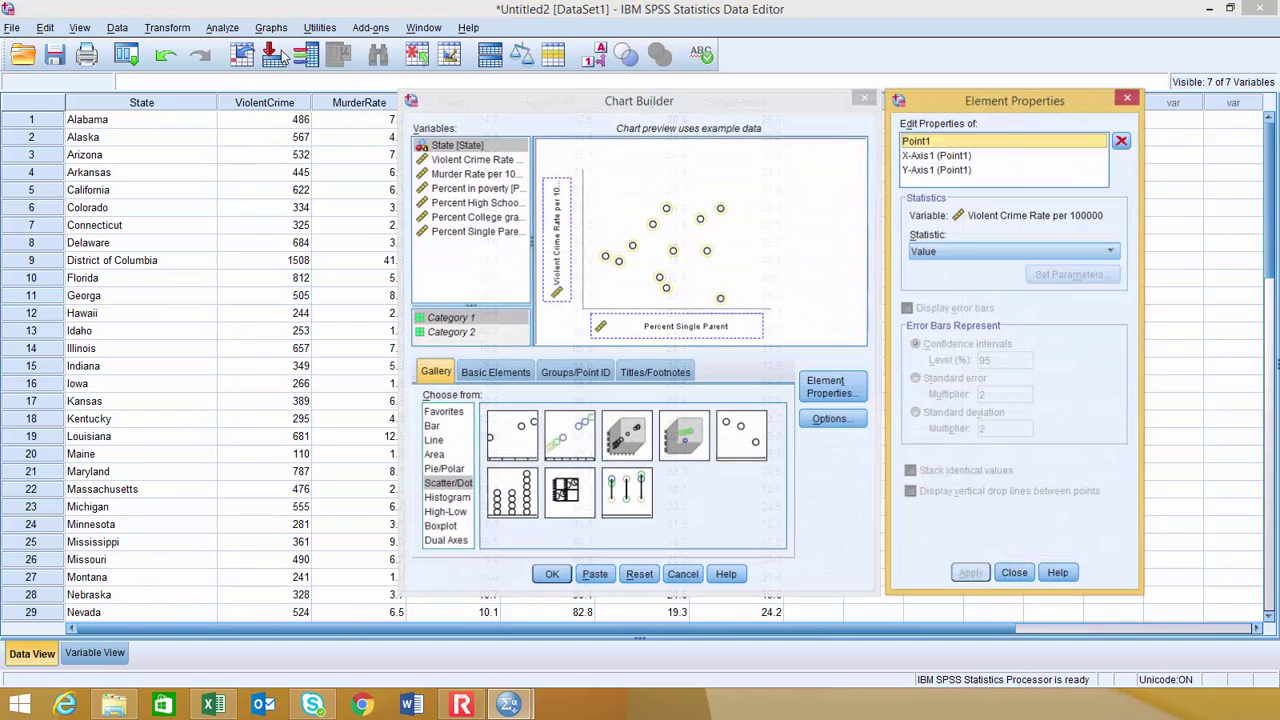
{"action": "left_click", "coordinate": [639, 576]}
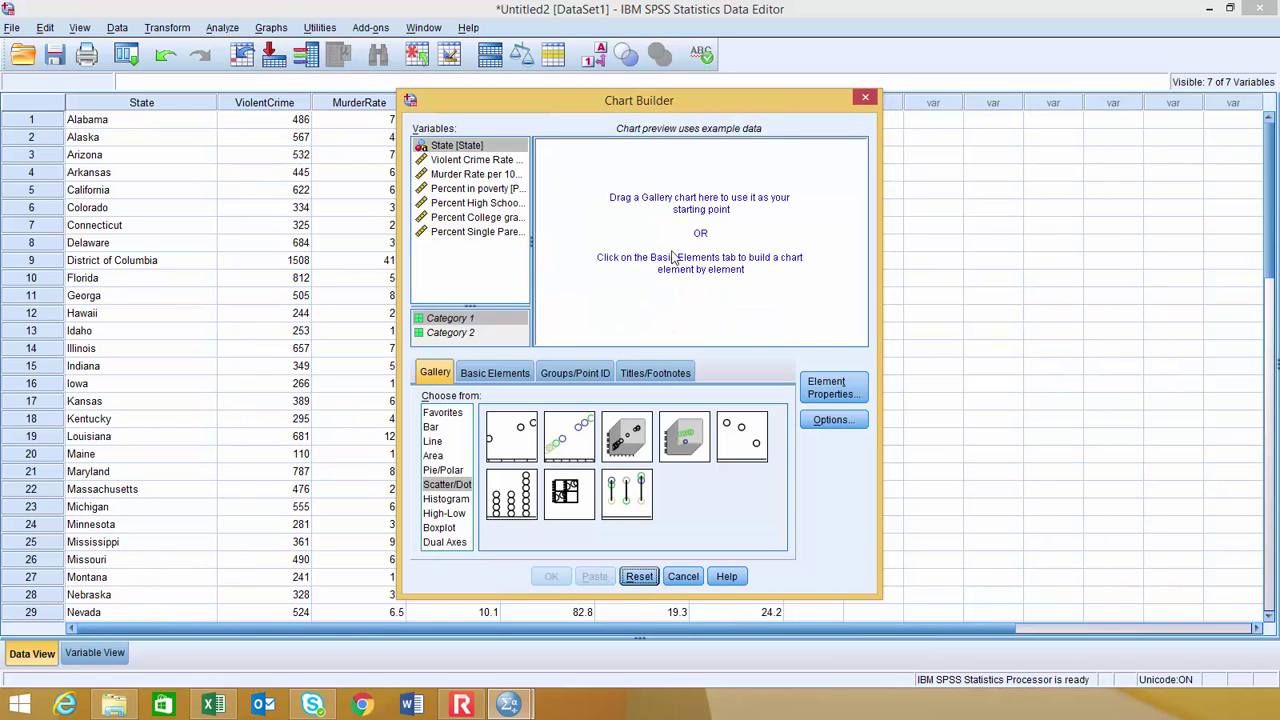
{"action": "left_click", "coordinate": [447, 485]}
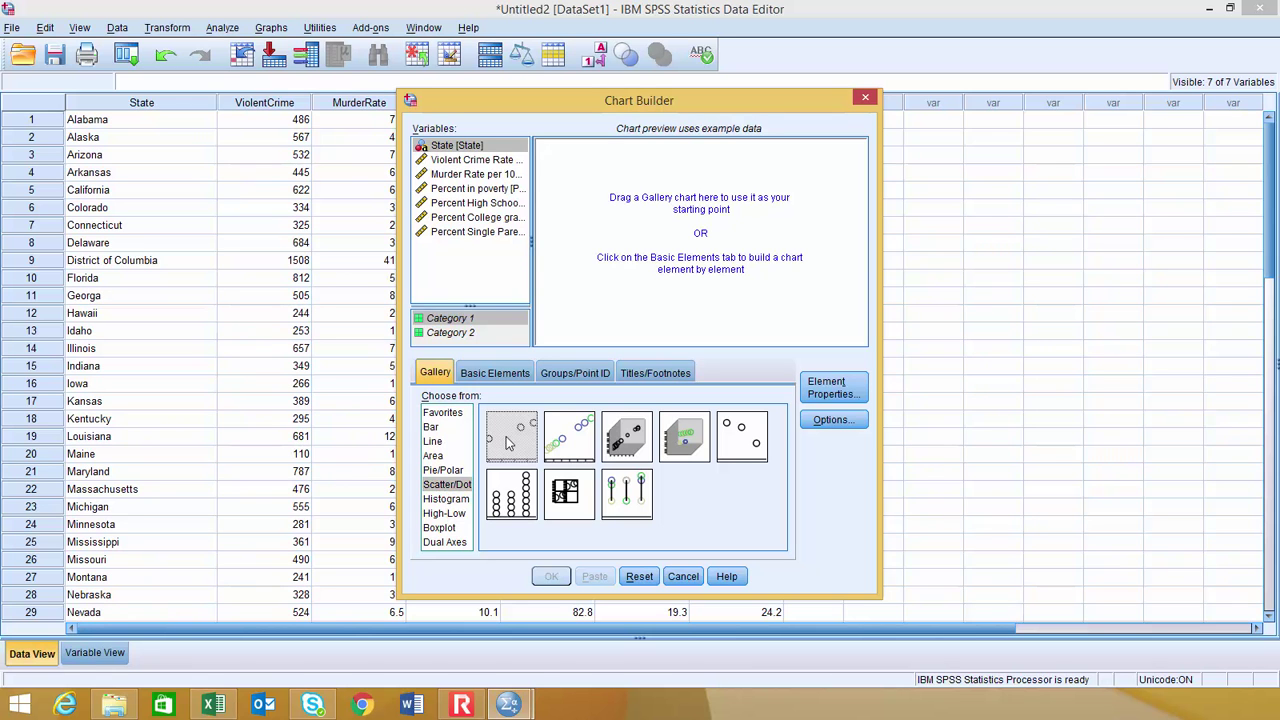
{"action": "left_click_drag", "start_coordinate": [508, 443], "coordinate": [645, 245]}
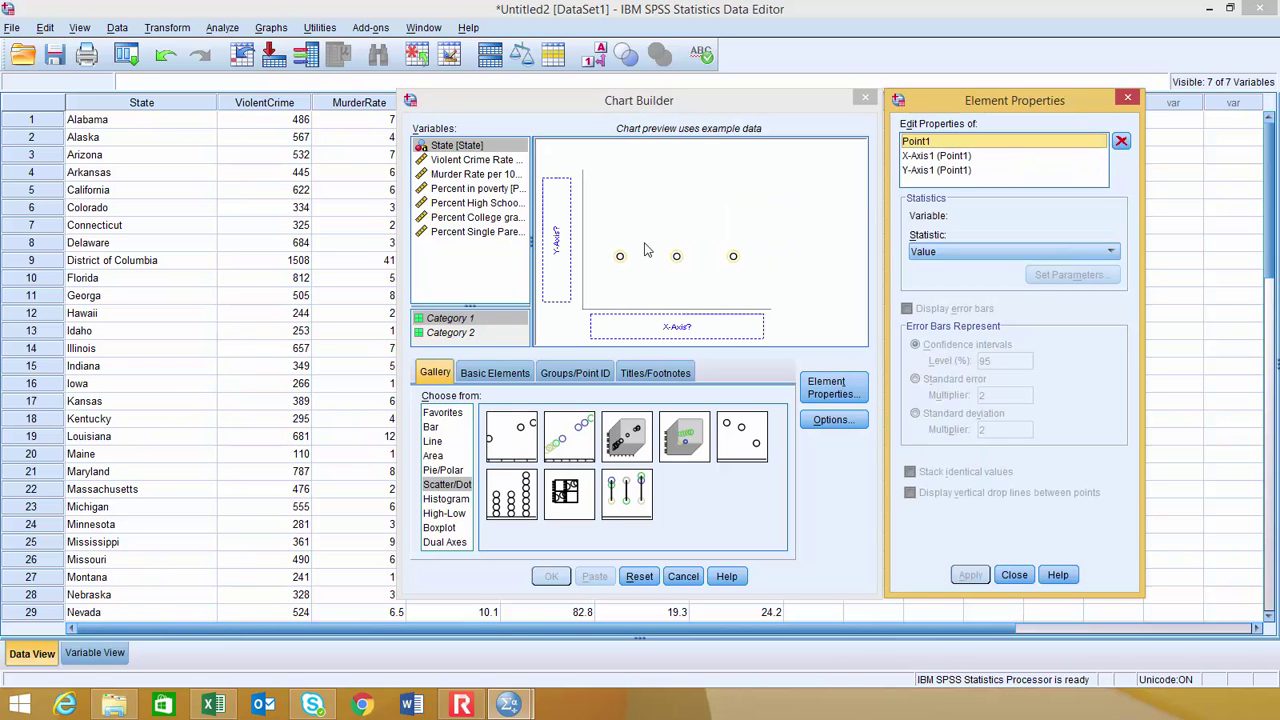
{"action": "left_click", "coordinate": [481, 233]}
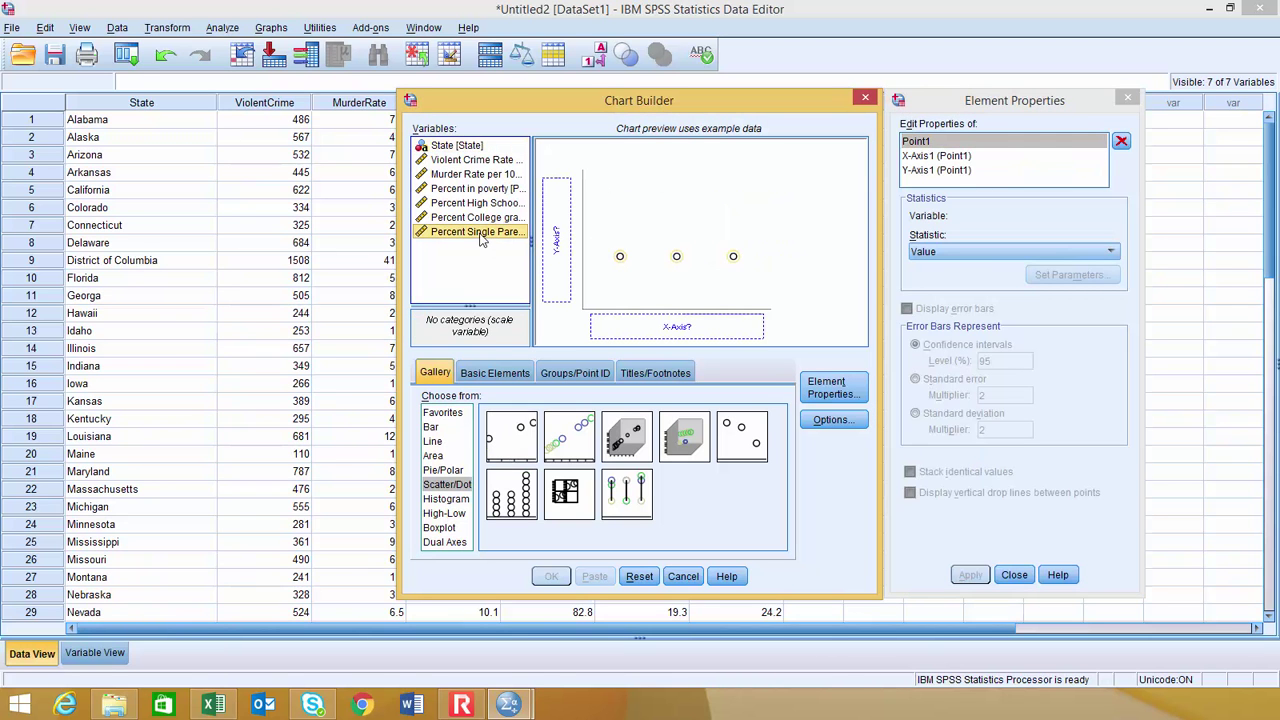
{"action": "left_click_drag", "start_coordinate": [481, 238], "coordinate": [632, 330]}
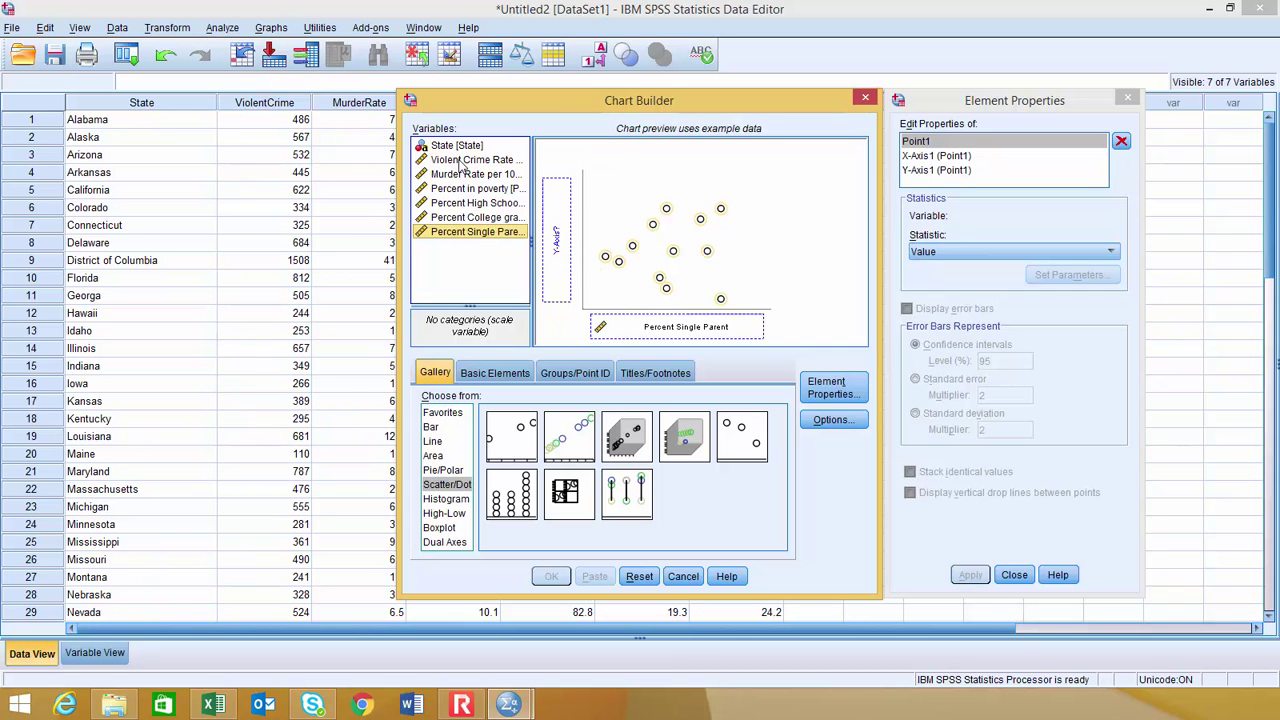
{"action": "left_click_drag", "start_coordinate": [470, 160], "coordinate": [551, 241]}
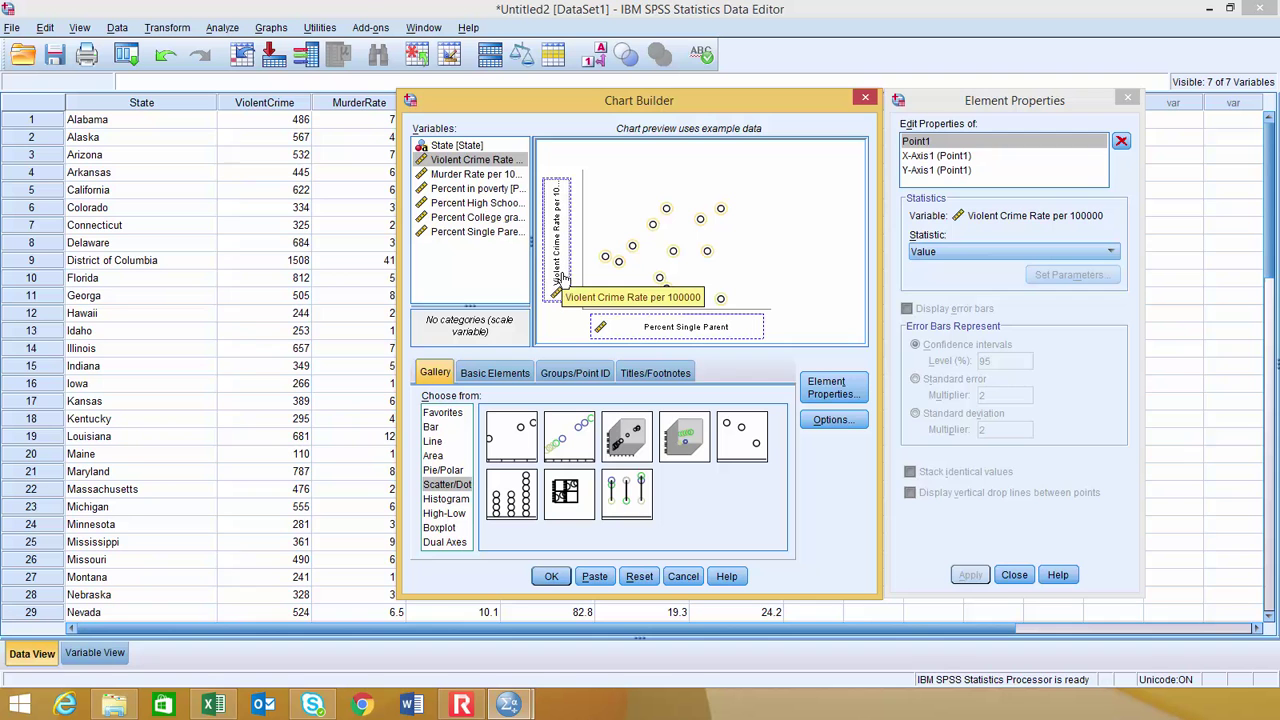
{"action": "left_click", "coordinate": [551, 577]}
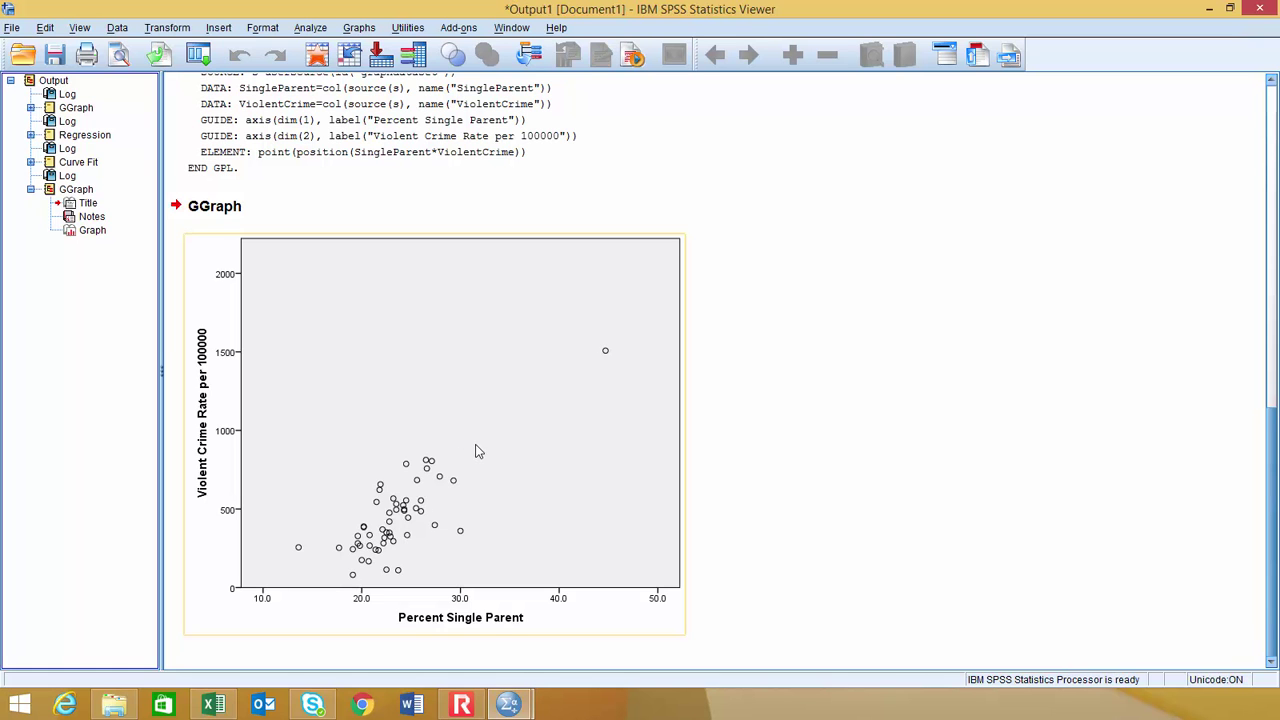
- Open the scatterplot in the Chart Editor
{"action": "double_click", "coordinate": [463, 362]}
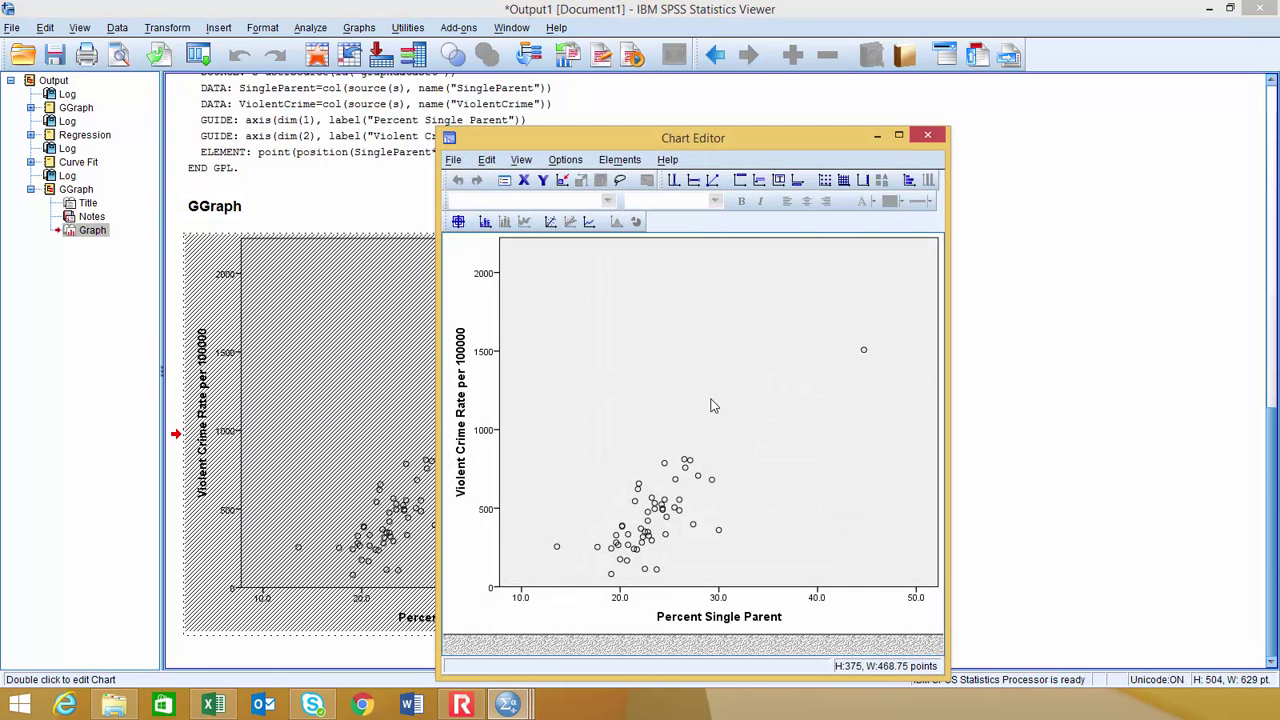
- Add a linear fit line at Total and drag its equation label up to the line's upper right end
{"action": "left_click", "coordinate": [550, 222]}
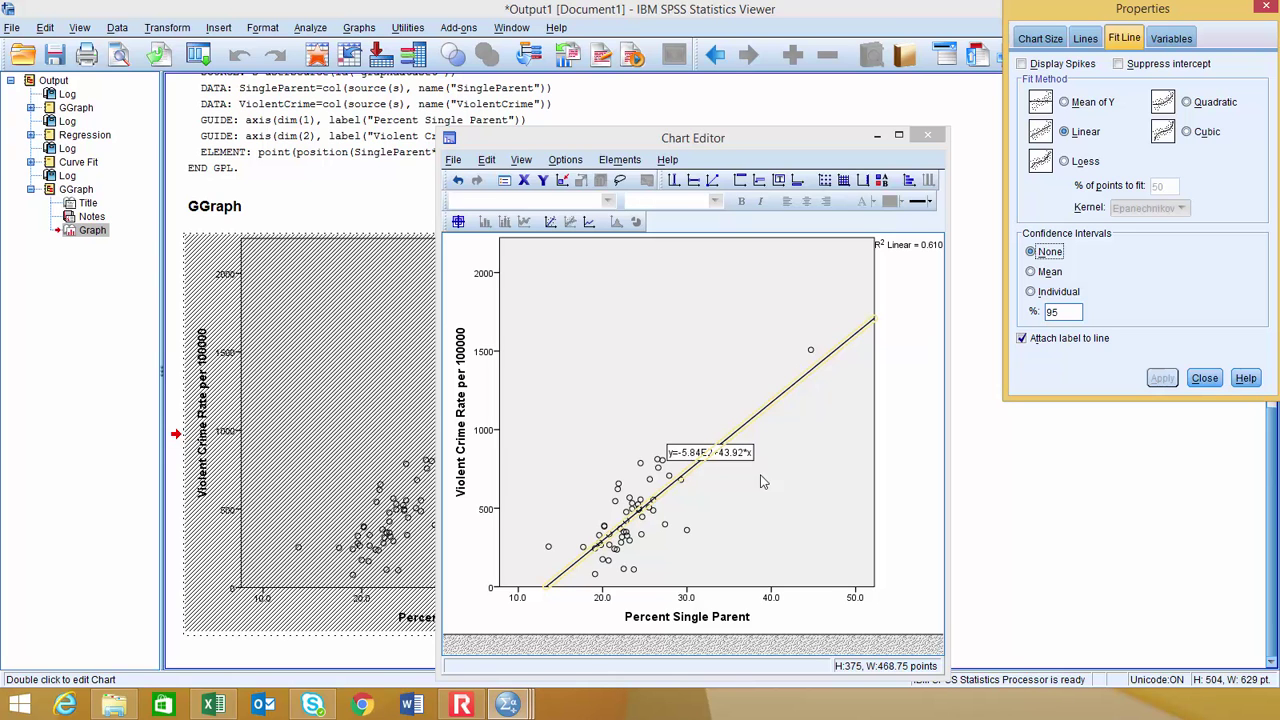
{"action": "left_click", "coordinate": [684, 450]}
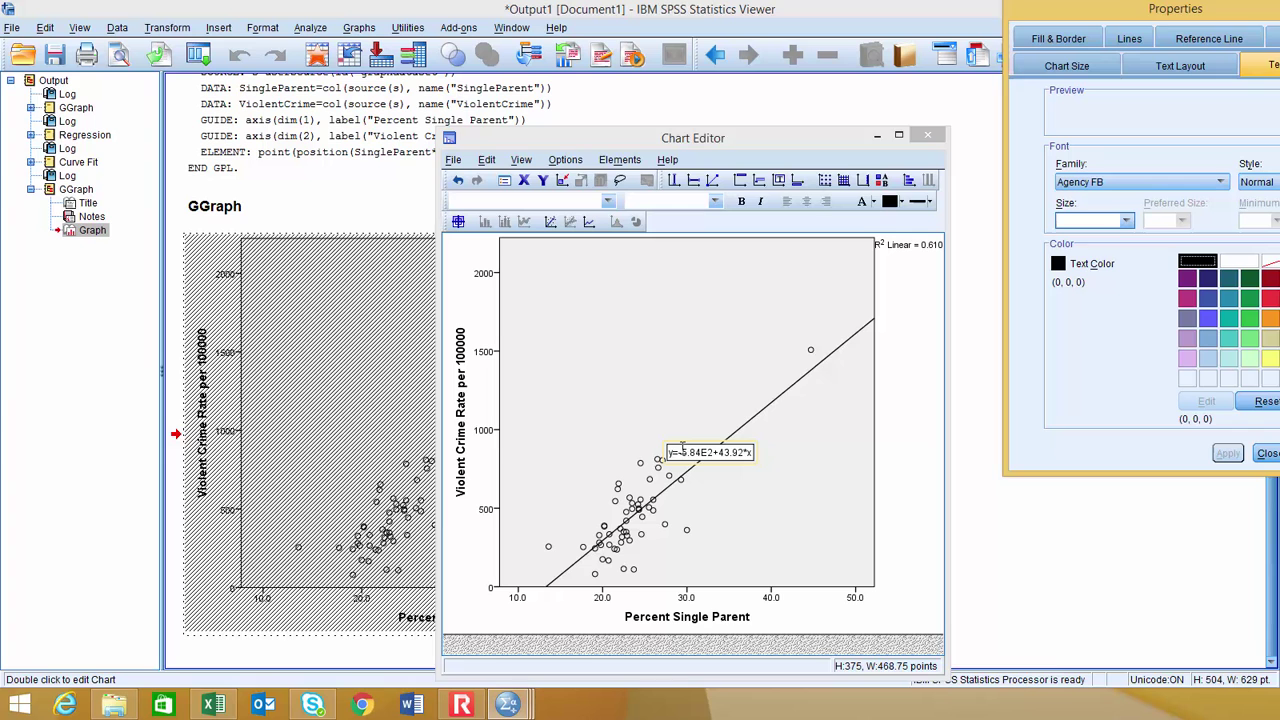
{"action": "left_click_drag", "start_coordinate": [676, 441], "coordinate": [795, 277]}
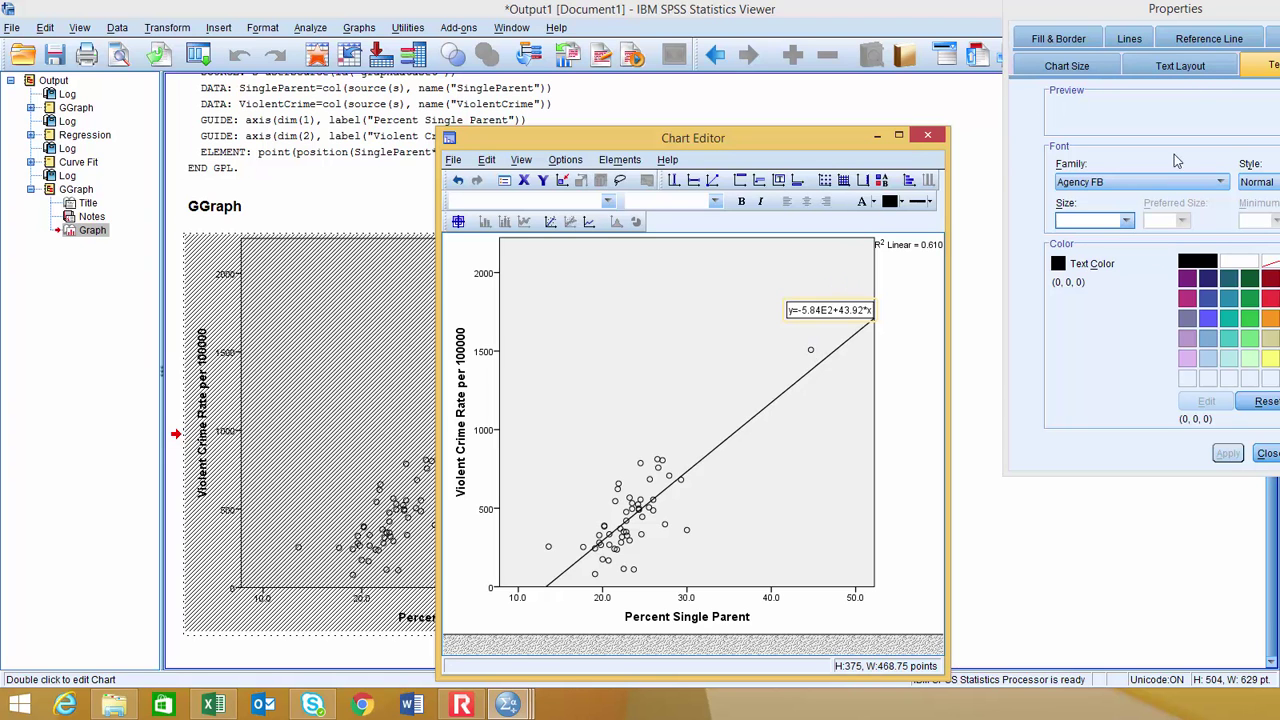
- Close the fit line Properties window and the Chart Editor to return to the Viewer
{"action": "left_click", "coordinate": [1268, 455]}
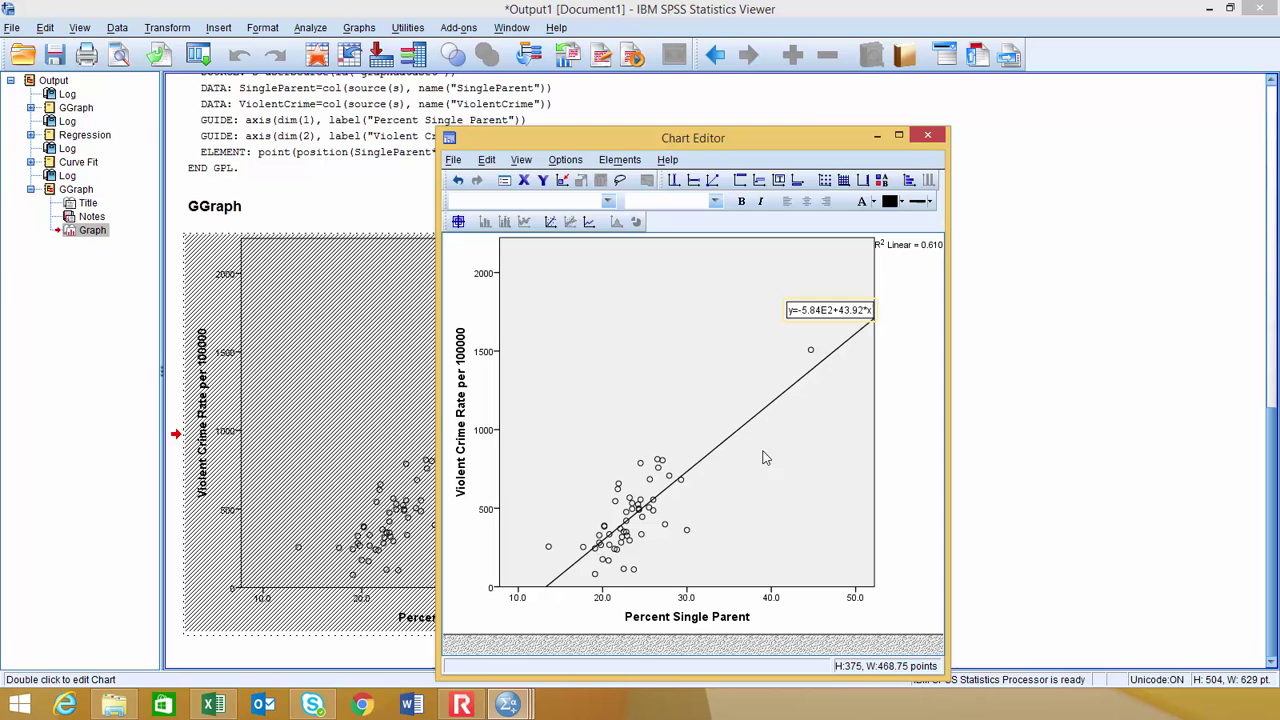
{"action": "left_click", "coordinate": [929, 136]}
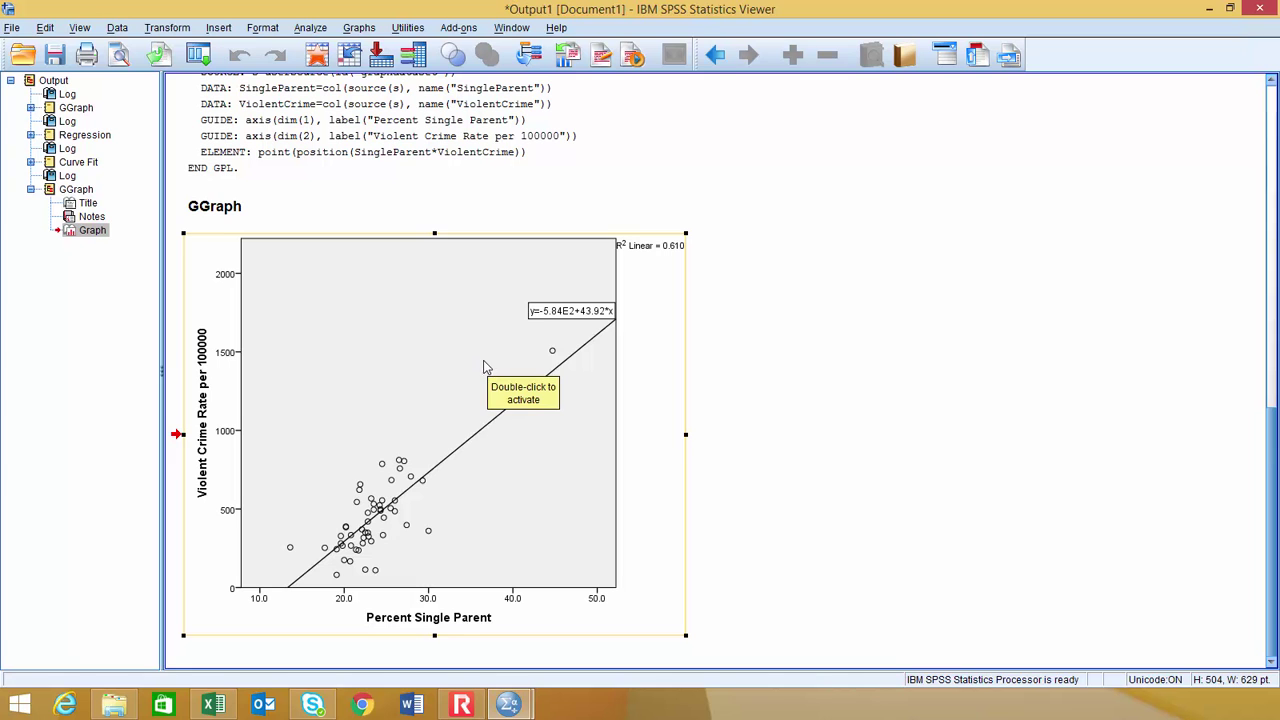
{"action": "right_click", "coordinate": [448, 348]}
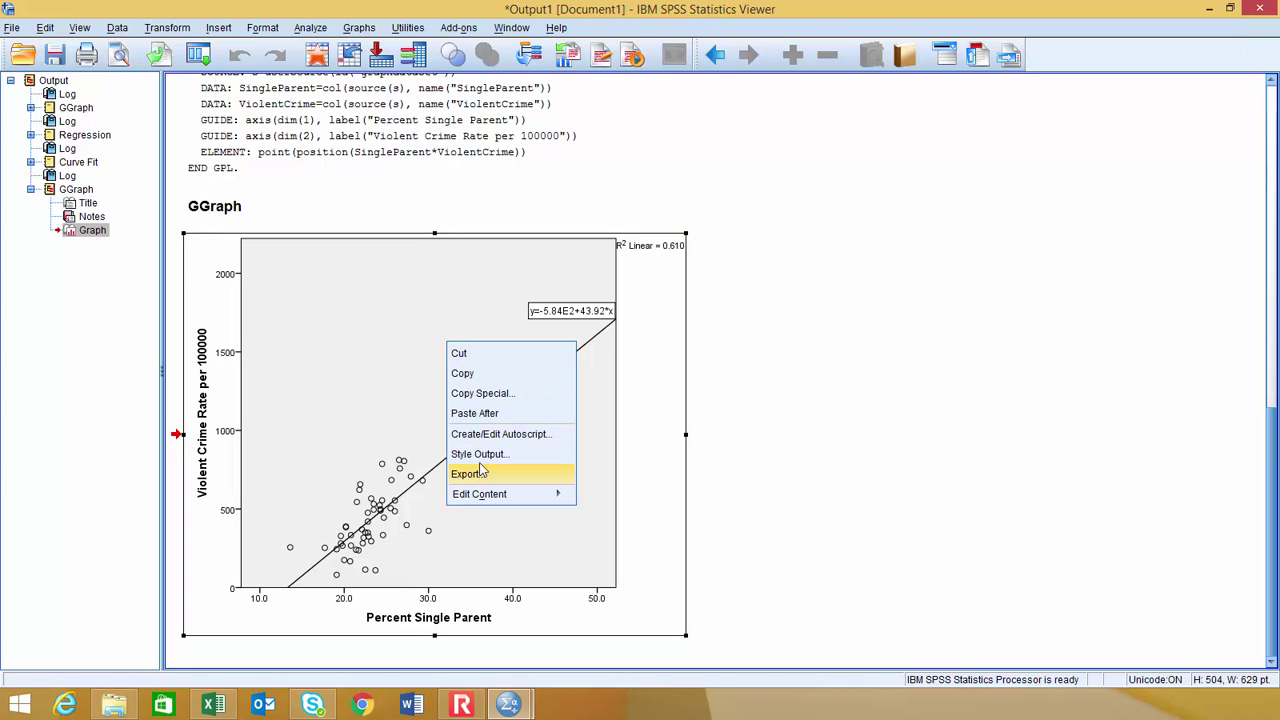
{"action": "double_click", "coordinate": [391, 314]}
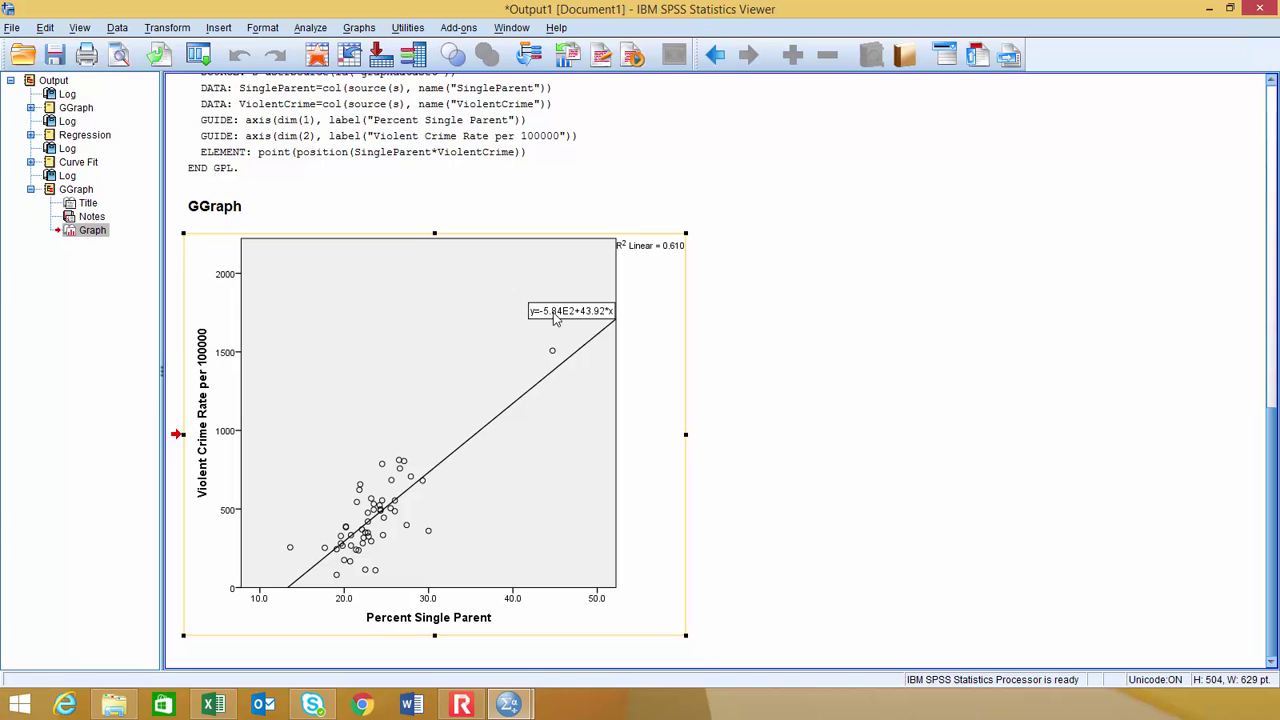
- Open Analyze > Regression > Linear, backing out of an accidental Automatic Linear Modeling launch
{"action": "left_click", "coordinate": [312, 30]}
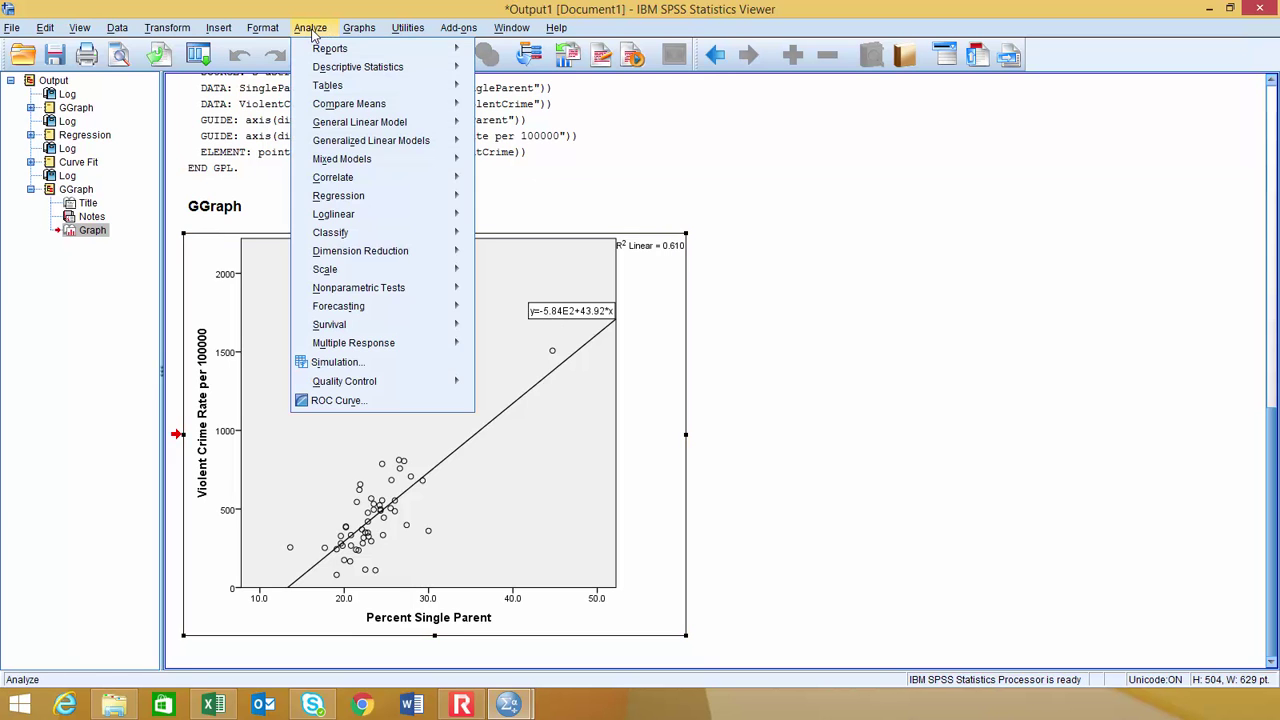
{"action": "mouse_move", "coordinate": [336, 182]}
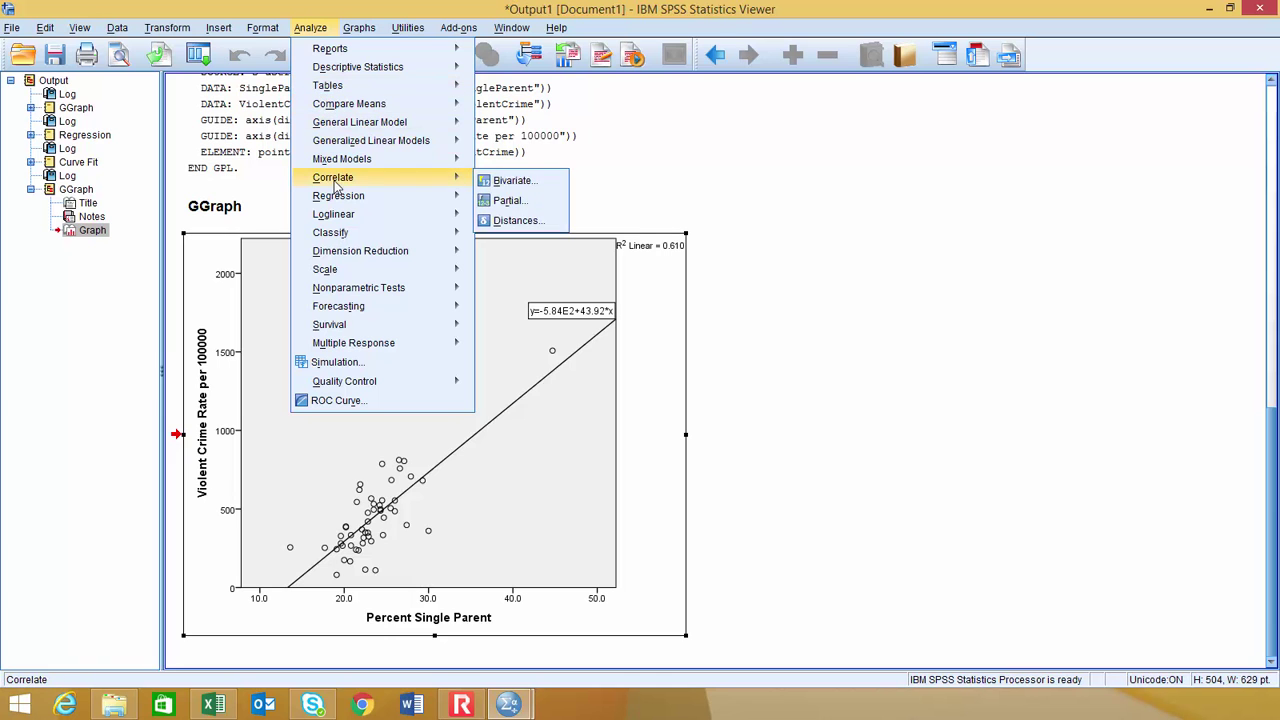
{"action": "mouse_move", "coordinate": [341, 204]}
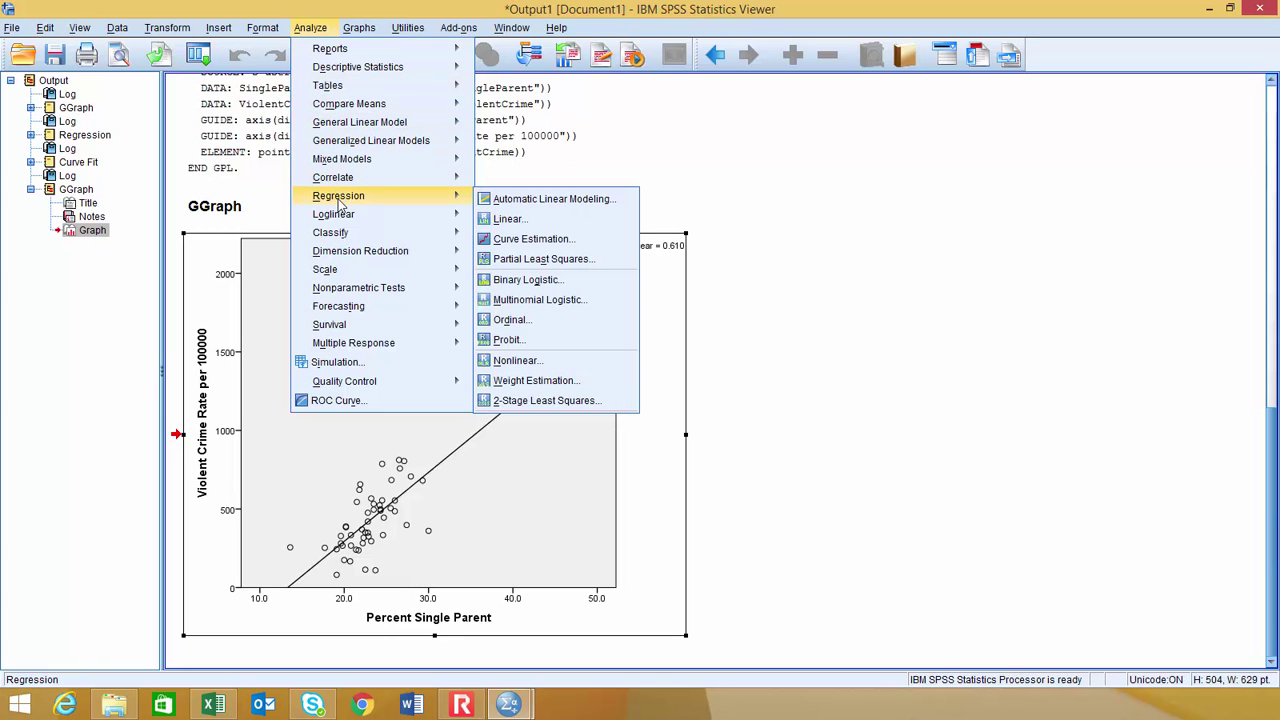
{"action": "left_click", "coordinate": [536, 203]}
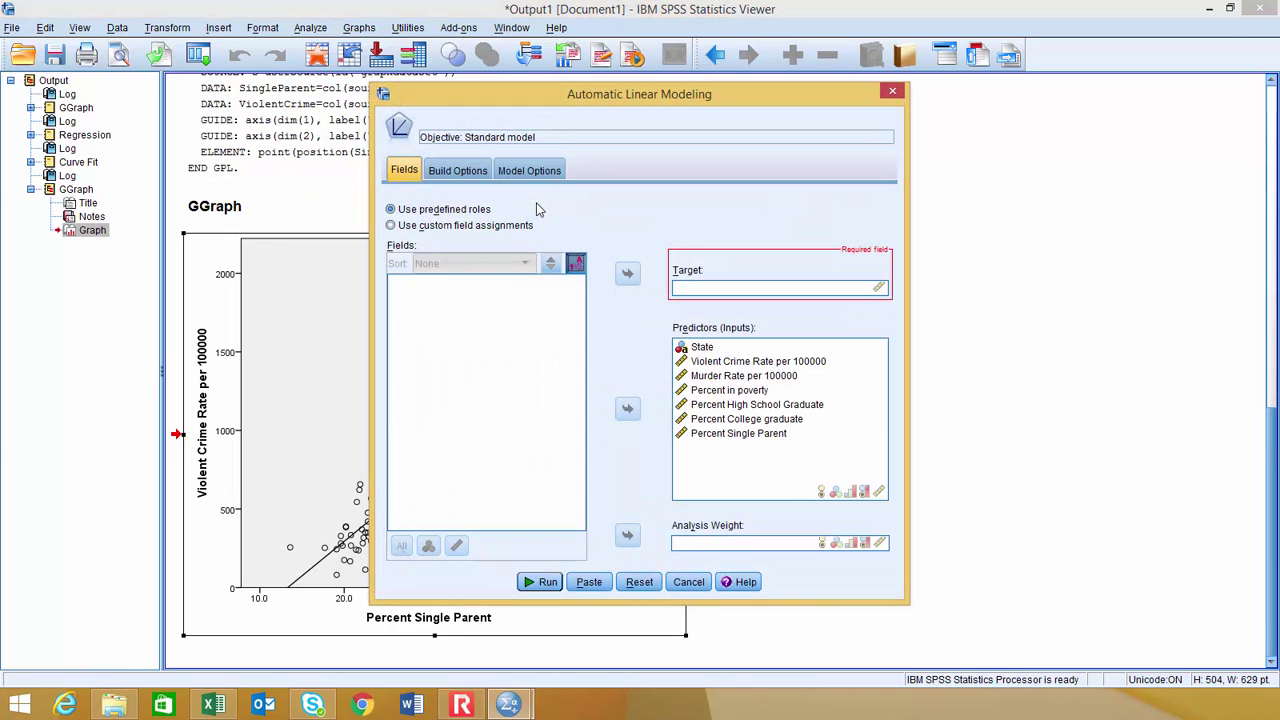
{"action": "left_click", "coordinate": [688, 582]}
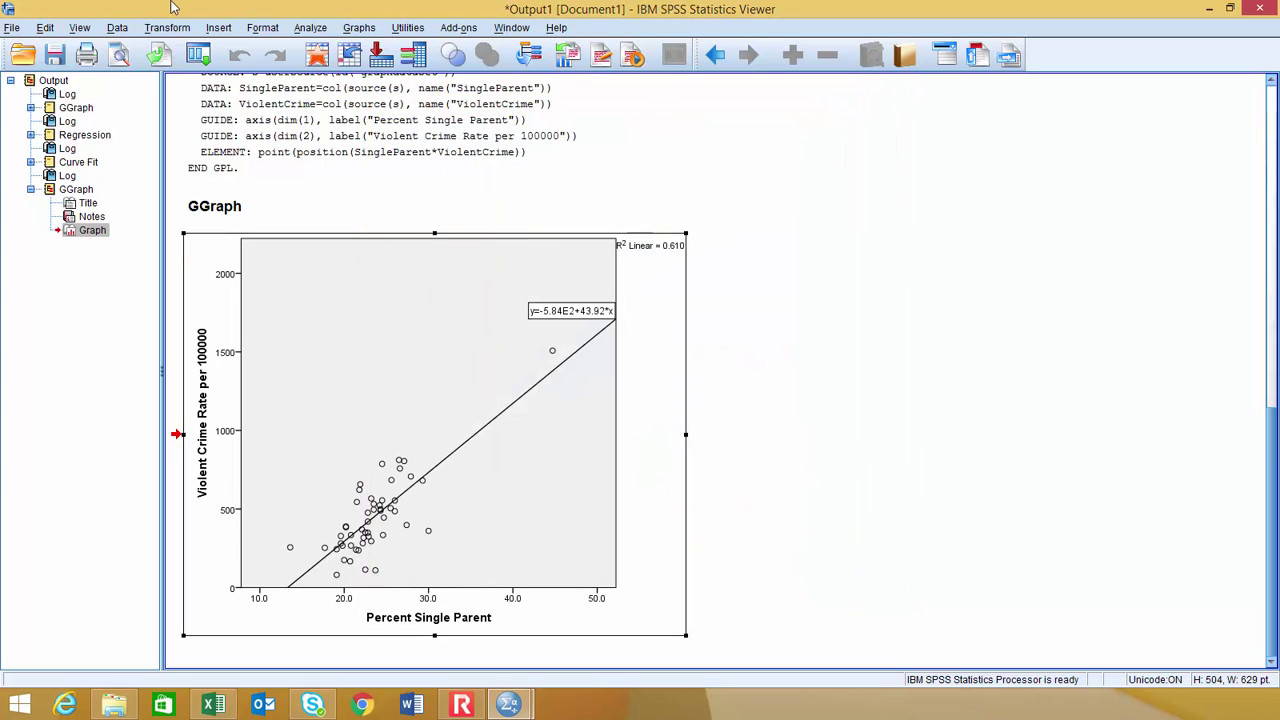
{"action": "left_click", "coordinate": [313, 29]}
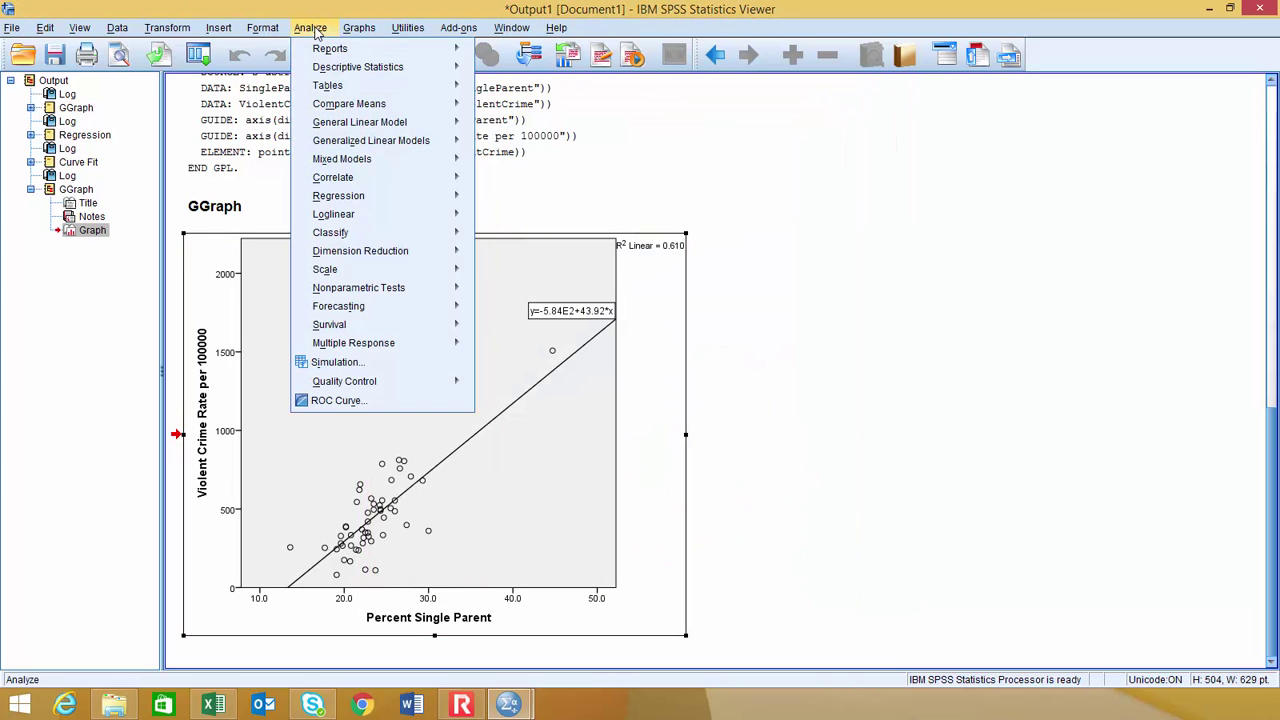
{"action": "mouse_move", "coordinate": [345, 199]}
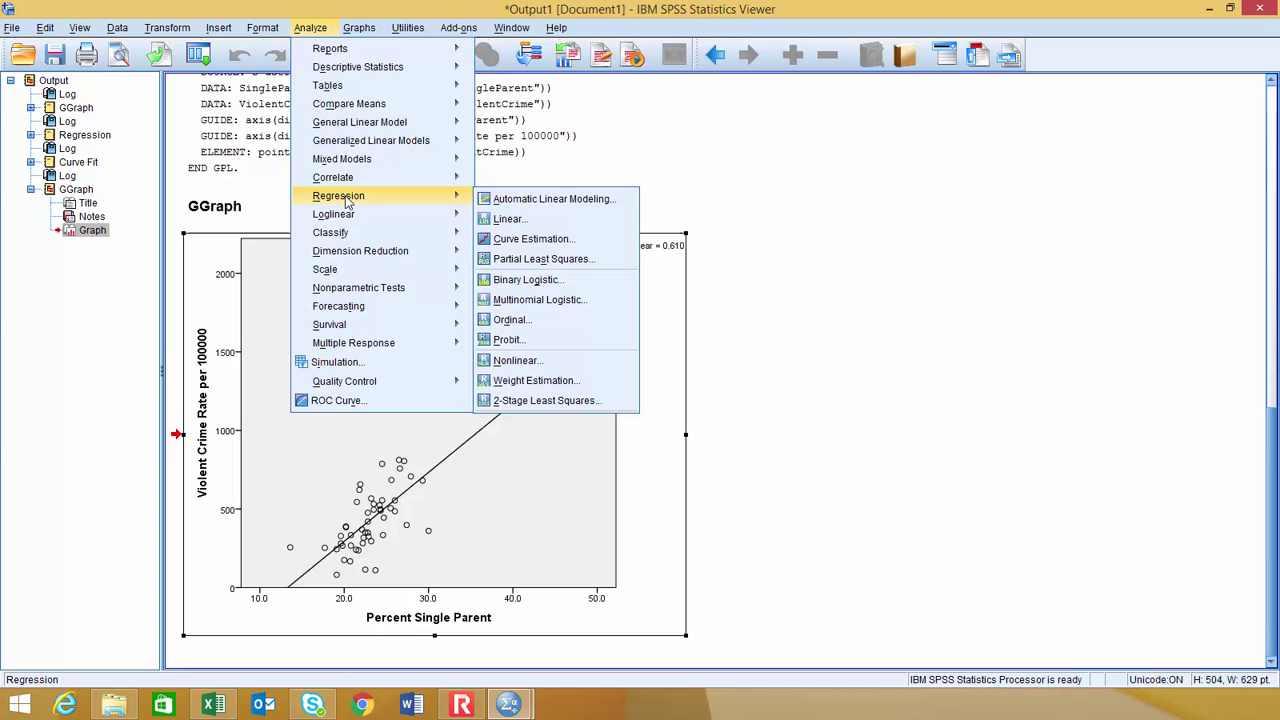
{"action": "left_click", "coordinate": [508, 220]}
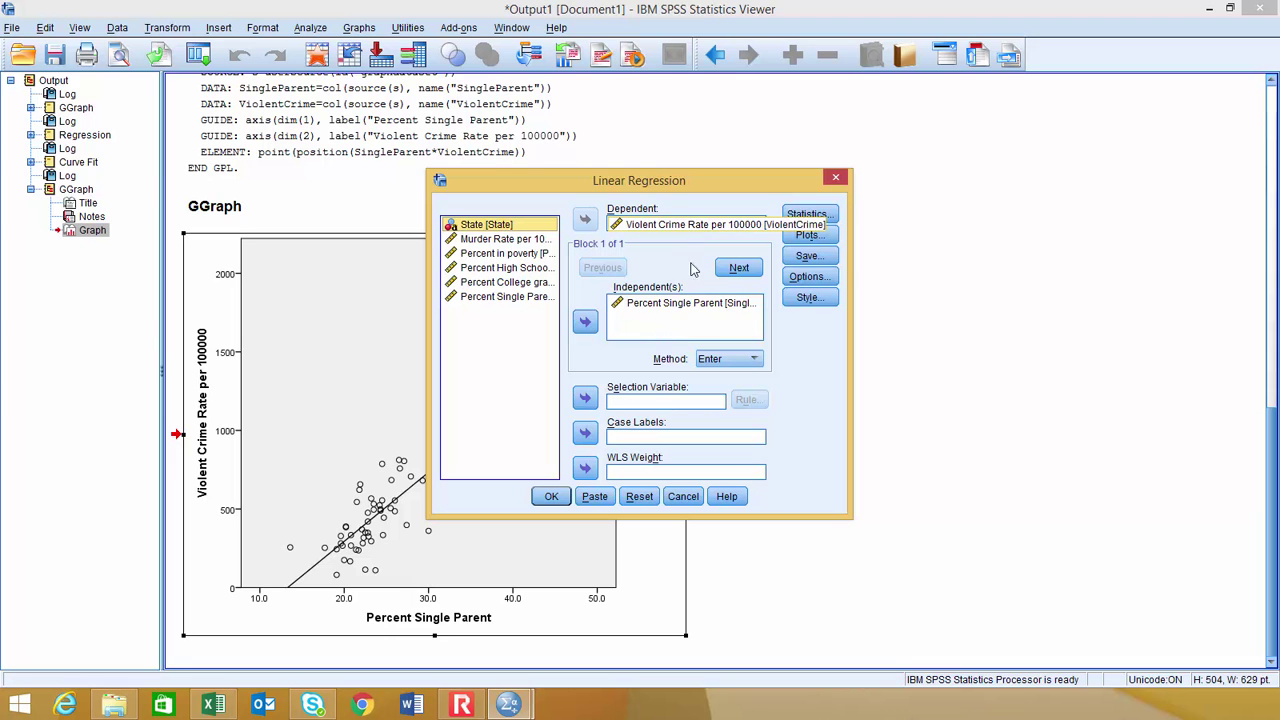
- Request Estimates, Model fit and Descriptives as the regression statistics
{"action": "left_click", "coordinate": [810, 216]}
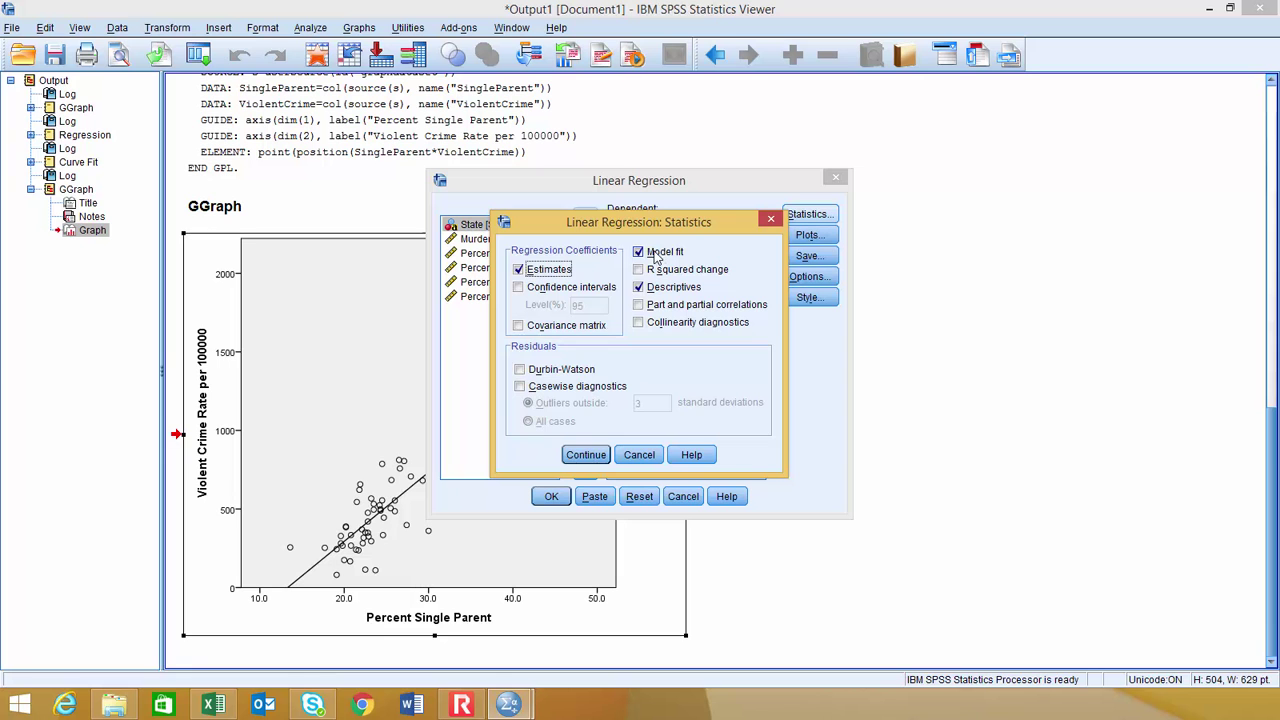
{"action": "left_click", "coordinate": [584, 457]}
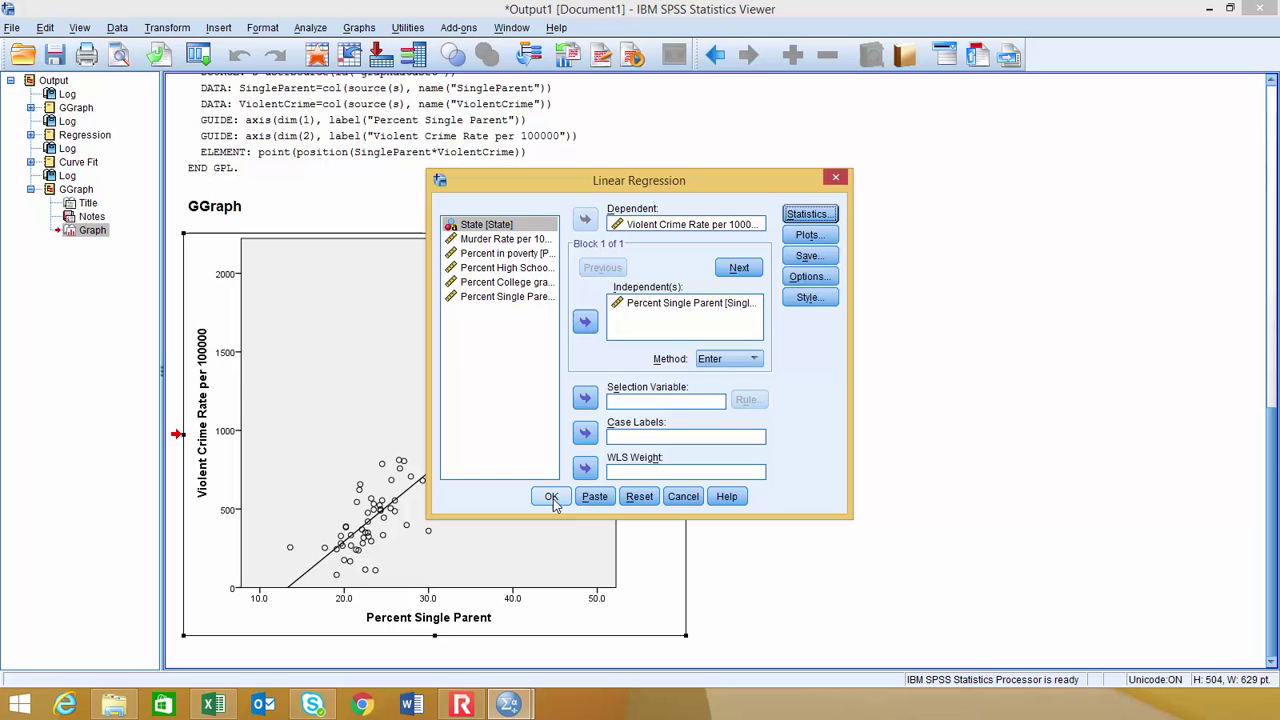
- Run the regression and select the resulting Descriptive Statistics table
{"action": "left_click", "coordinate": [551, 498]}
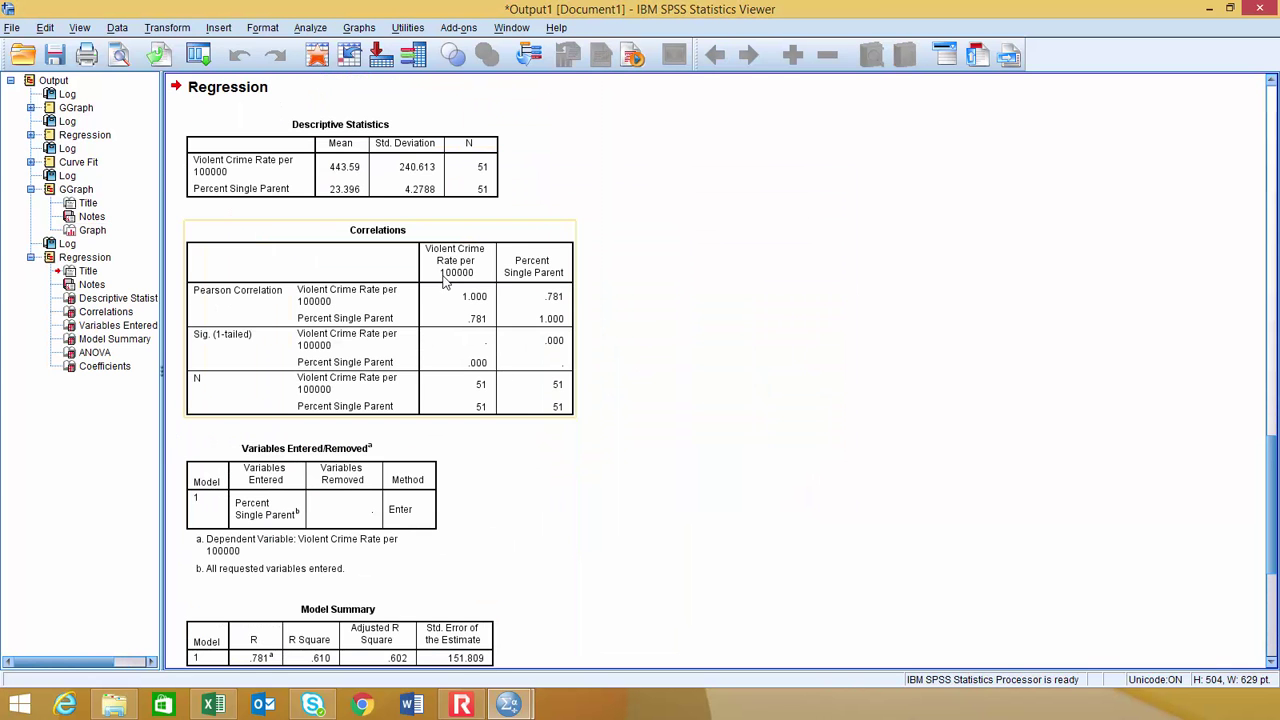
{"action": "left_click", "coordinate": [308, 156]}
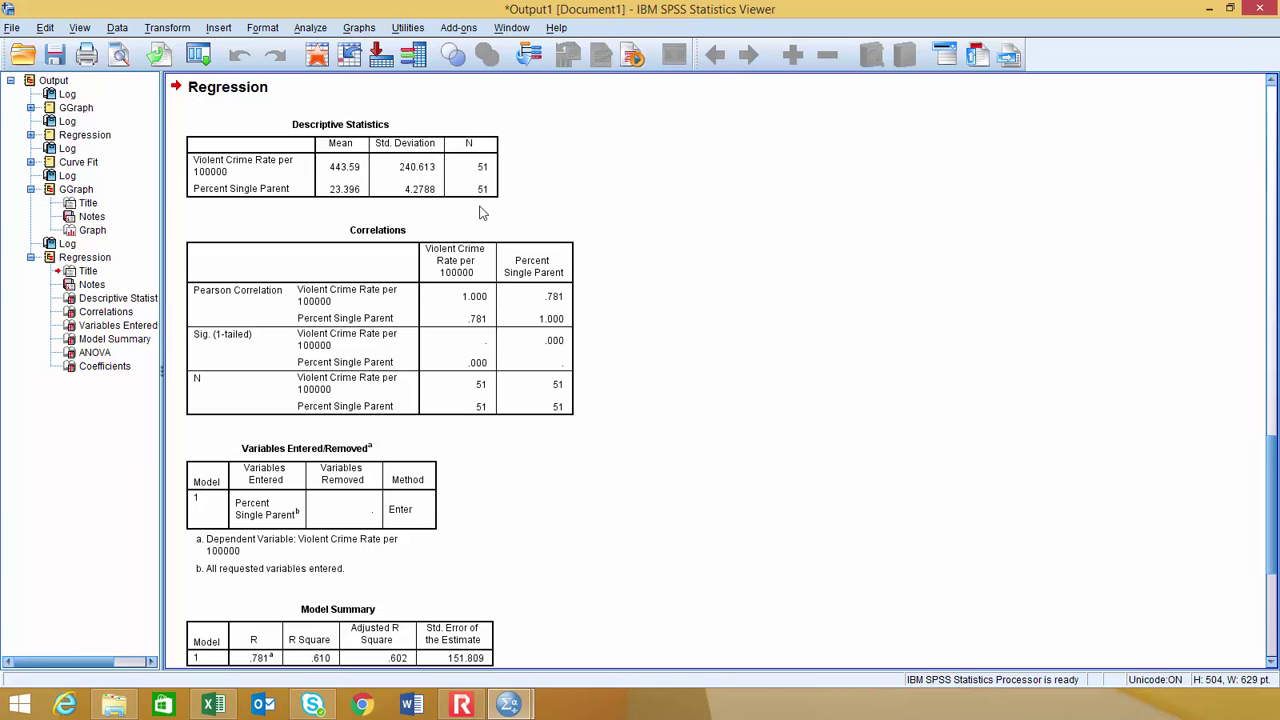
- Scroll the output down to the ANOVA table (F = 76.608) and select the Variables Entered/Removed table
{"action": "scroll", "coordinate": [480, 214], "scroll_direction": "down", "scroll_amount": 3}
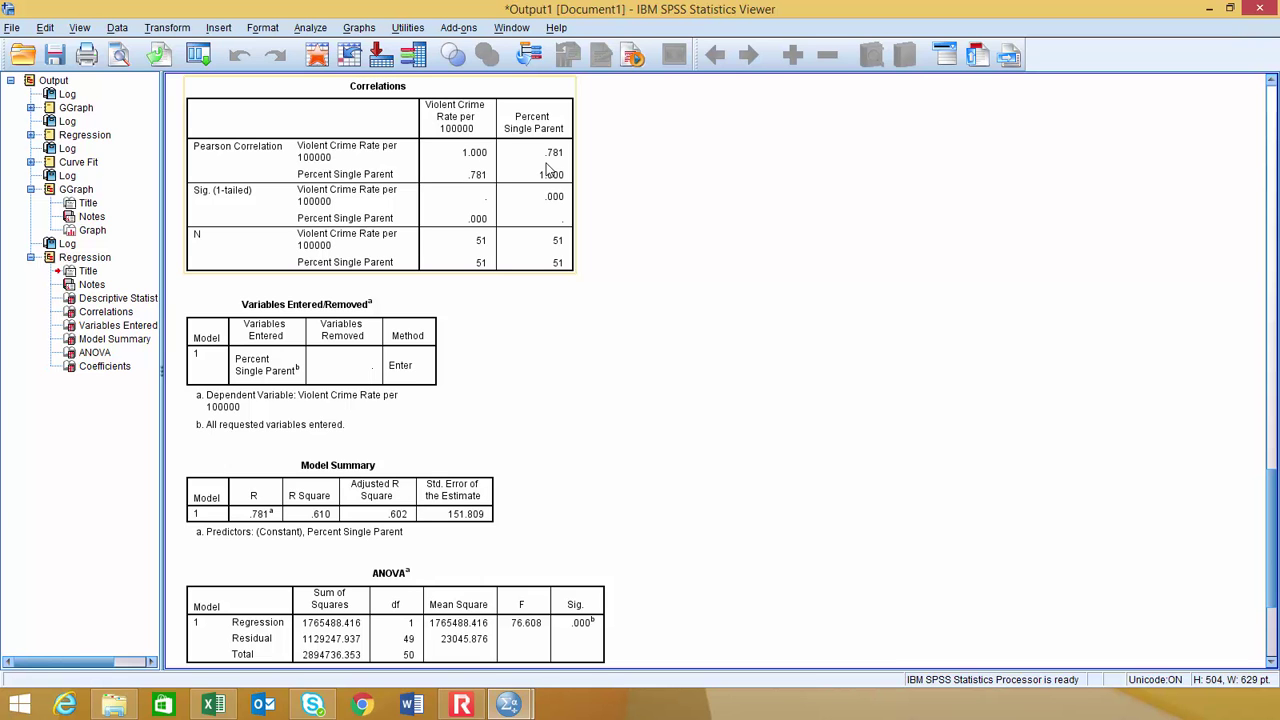
{"action": "left_click", "coordinate": [250, 348]}
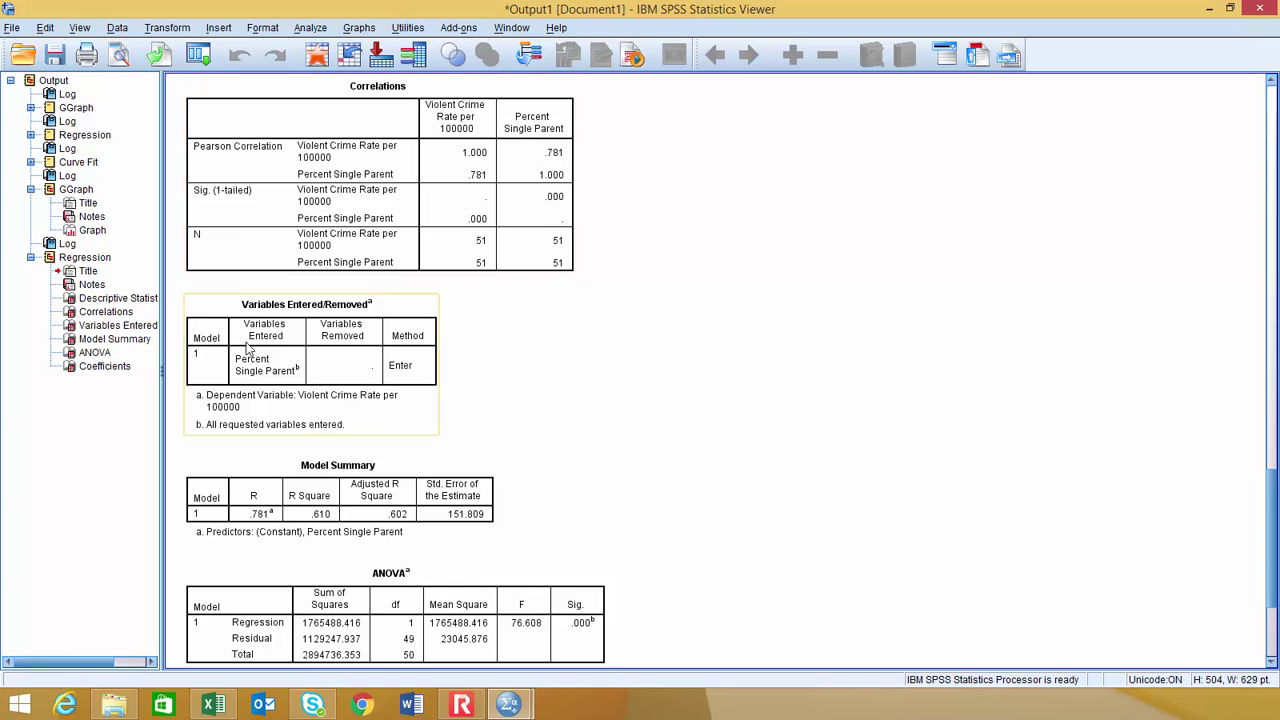
- Scroll further and select the Model Summary and Coefficients tables, showing slope 43.916
{"action": "scroll", "coordinate": [288, 347], "scroll_direction": "down", "scroll_amount": 2}
{"action": "scroll", "coordinate": [288, 347], "scroll_direction": "down", "scroll_amount": 2}
{"action": "left_click", "coordinate": [297, 383]}
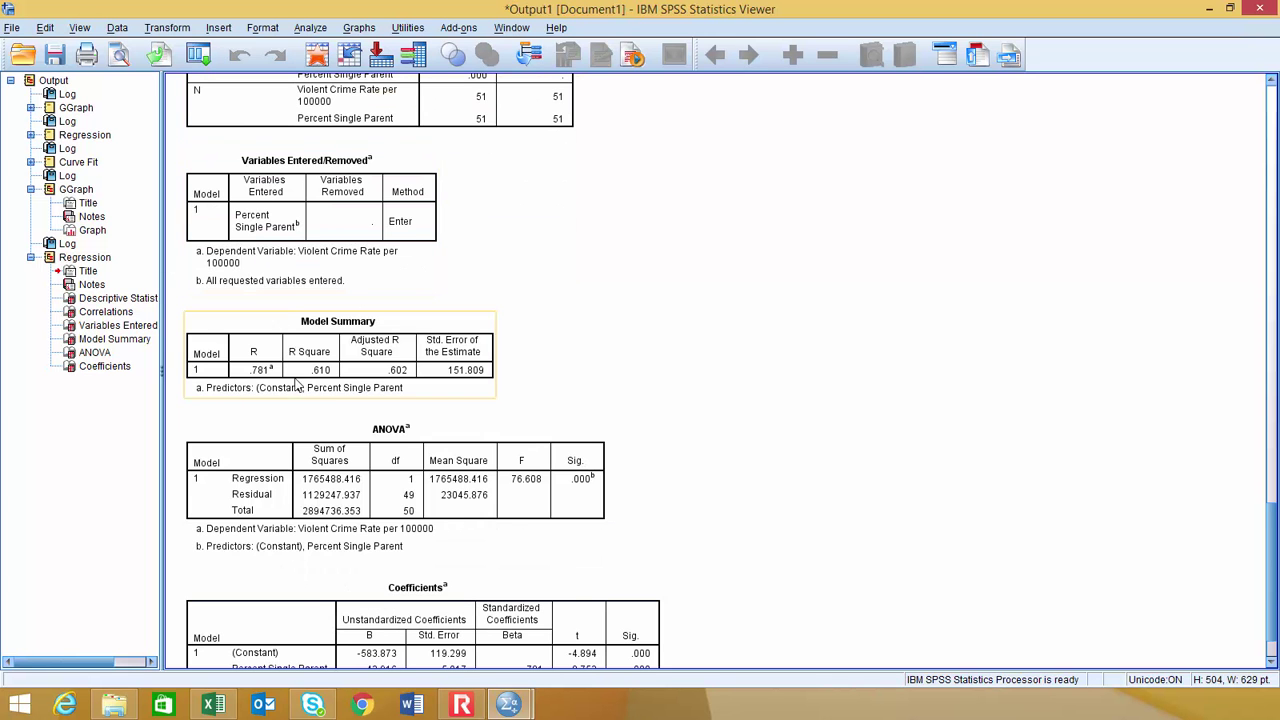
{"action": "scroll", "coordinate": [296, 381], "scroll_direction": "down", "scroll_amount": 2}
{"action": "left_click", "coordinate": [297, 382]}
{"action": "left_click", "coordinate": [349, 628]}
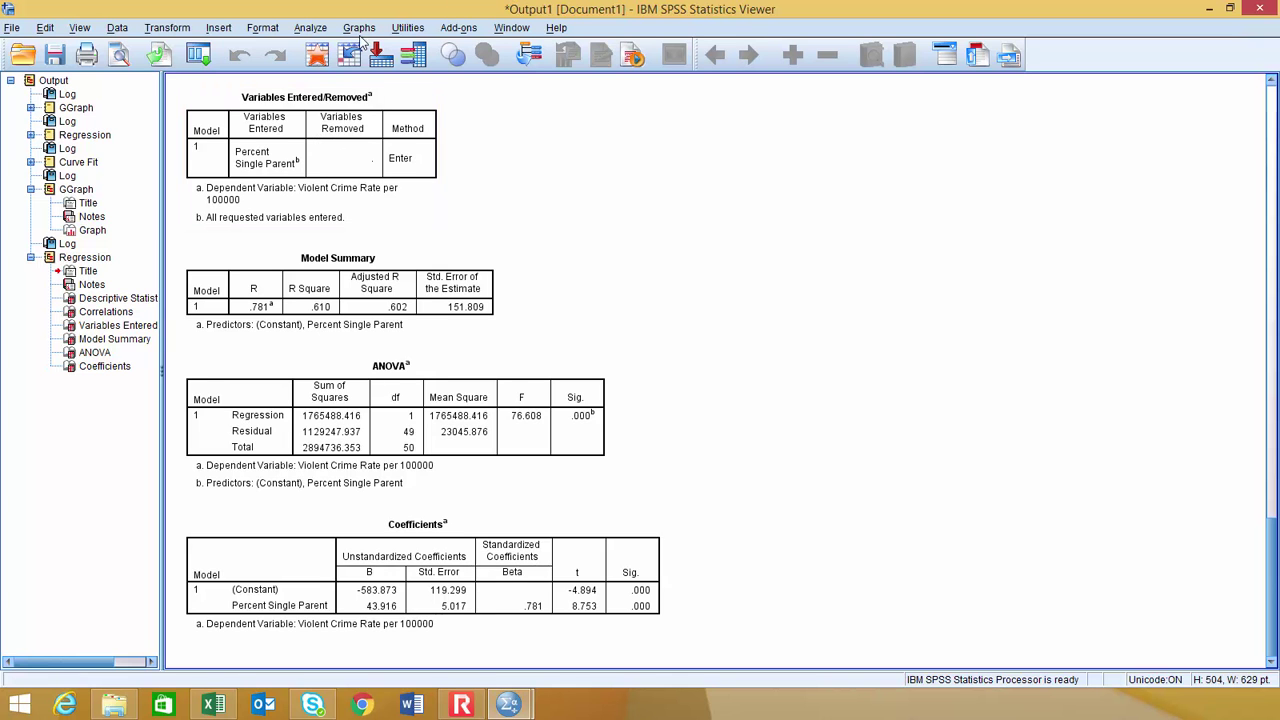
- Create a 1-D boxplot of Violent Crime Rate per 100000 from a reset Chart Builder
{"action": "left_click", "coordinate": [363, 28]}
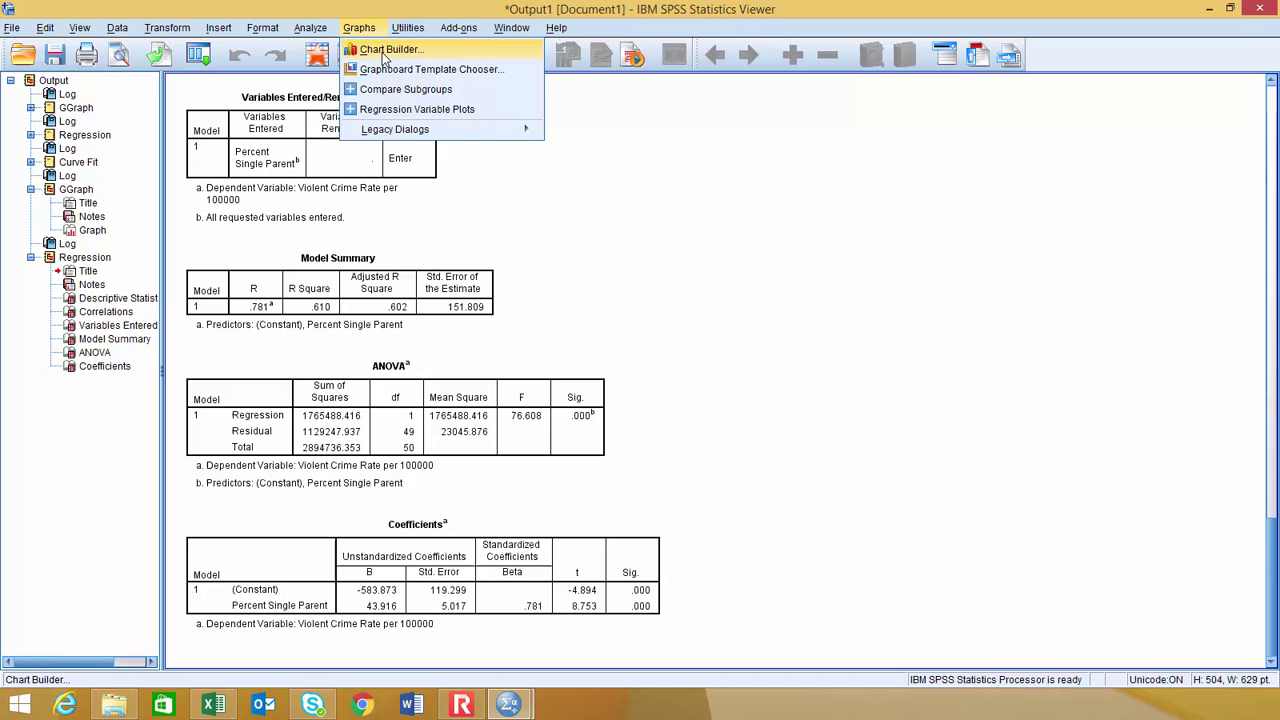
{"action": "left_click", "coordinate": [380, 47]}
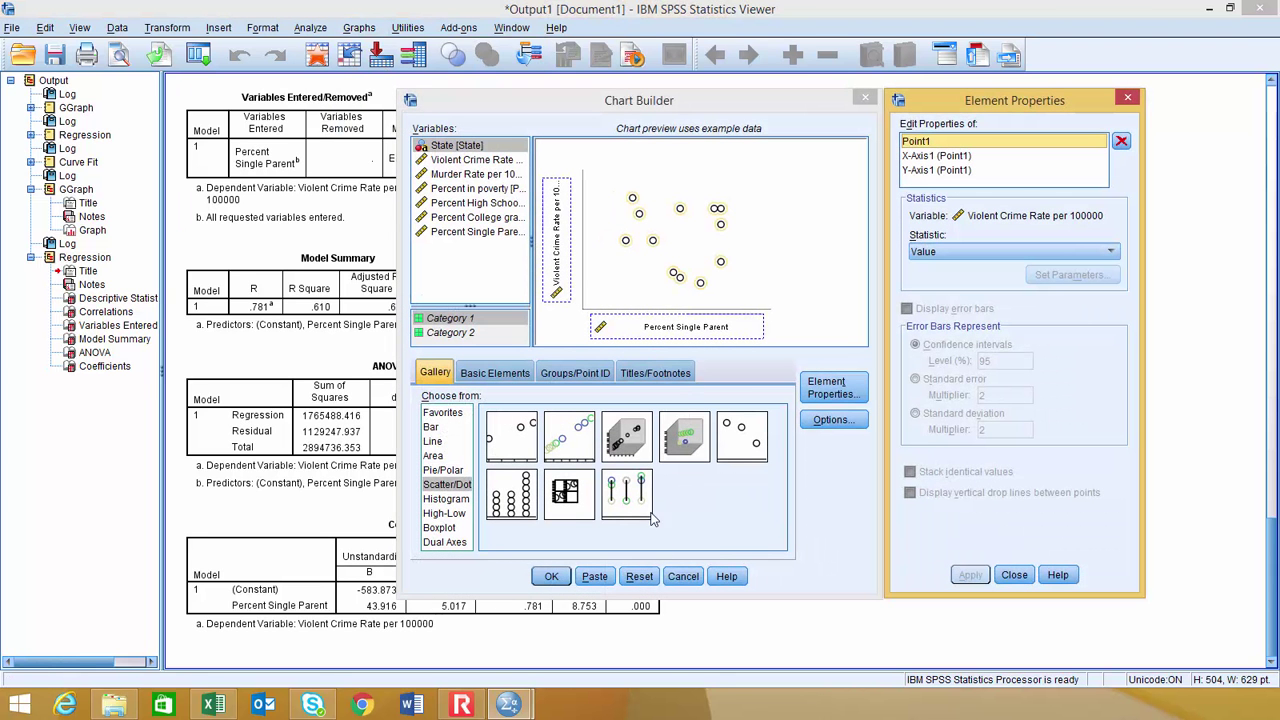
{"action": "left_click", "coordinate": [640, 577]}
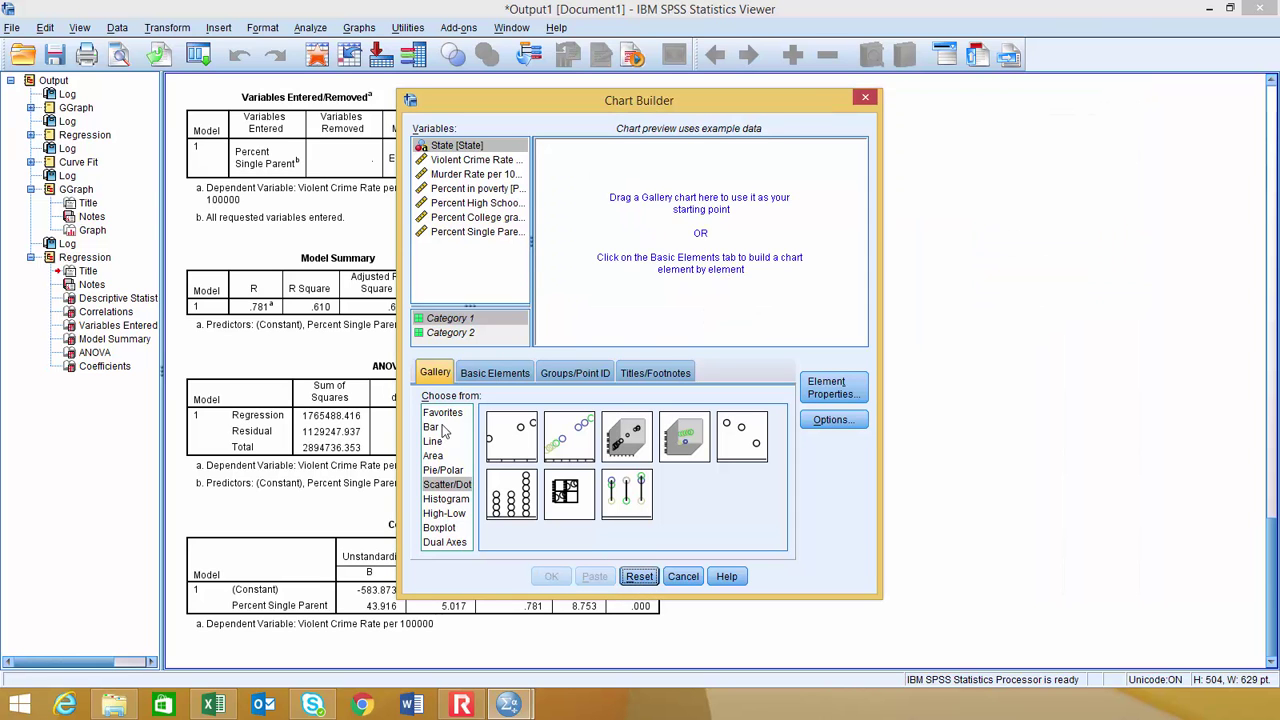
{"action": "left_click", "coordinate": [450, 530]}
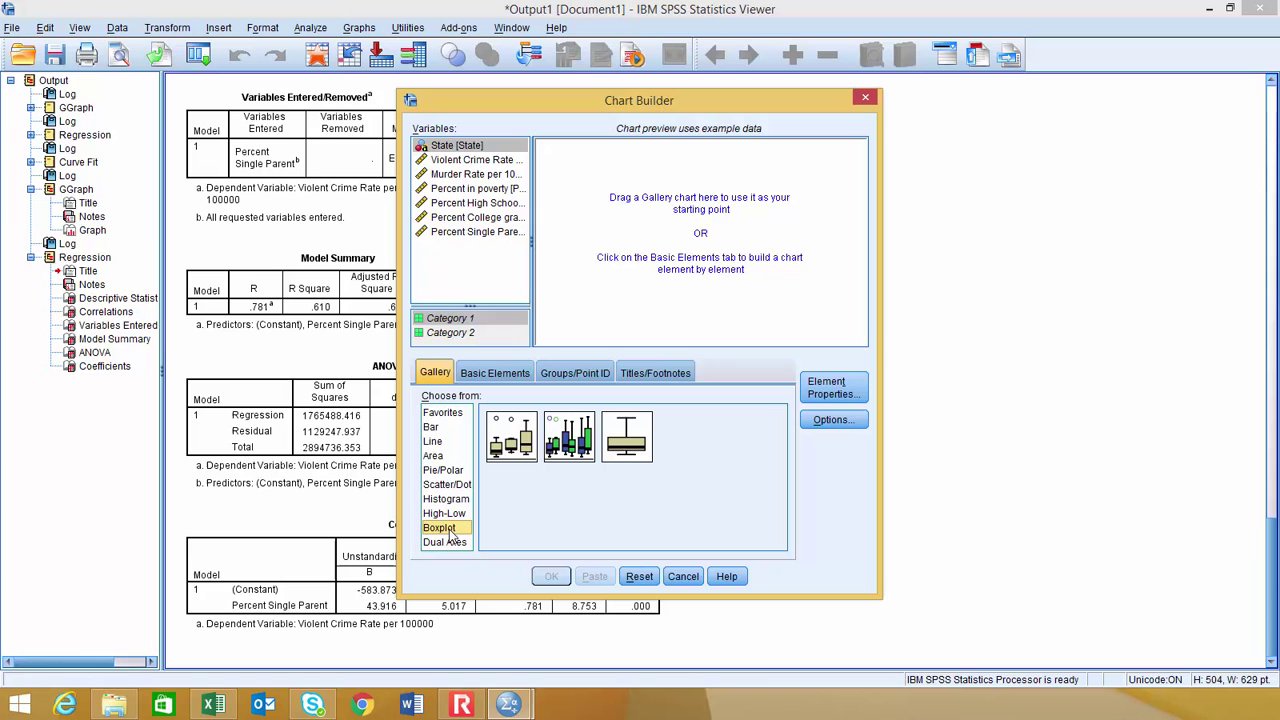
{"action": "left_click", "coordinate": [631, 452]}
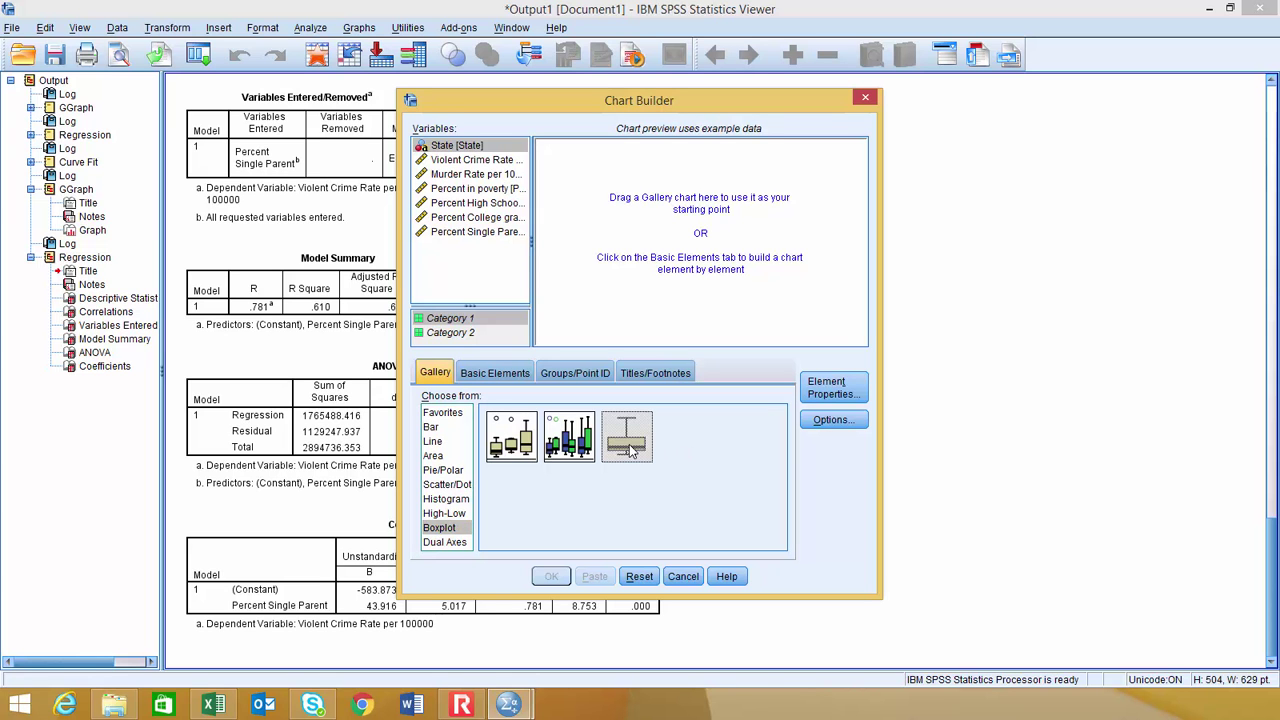
{"action": "left_click_drag", "start_coordinate": [628, 447], "coordinate": [668, 222]}
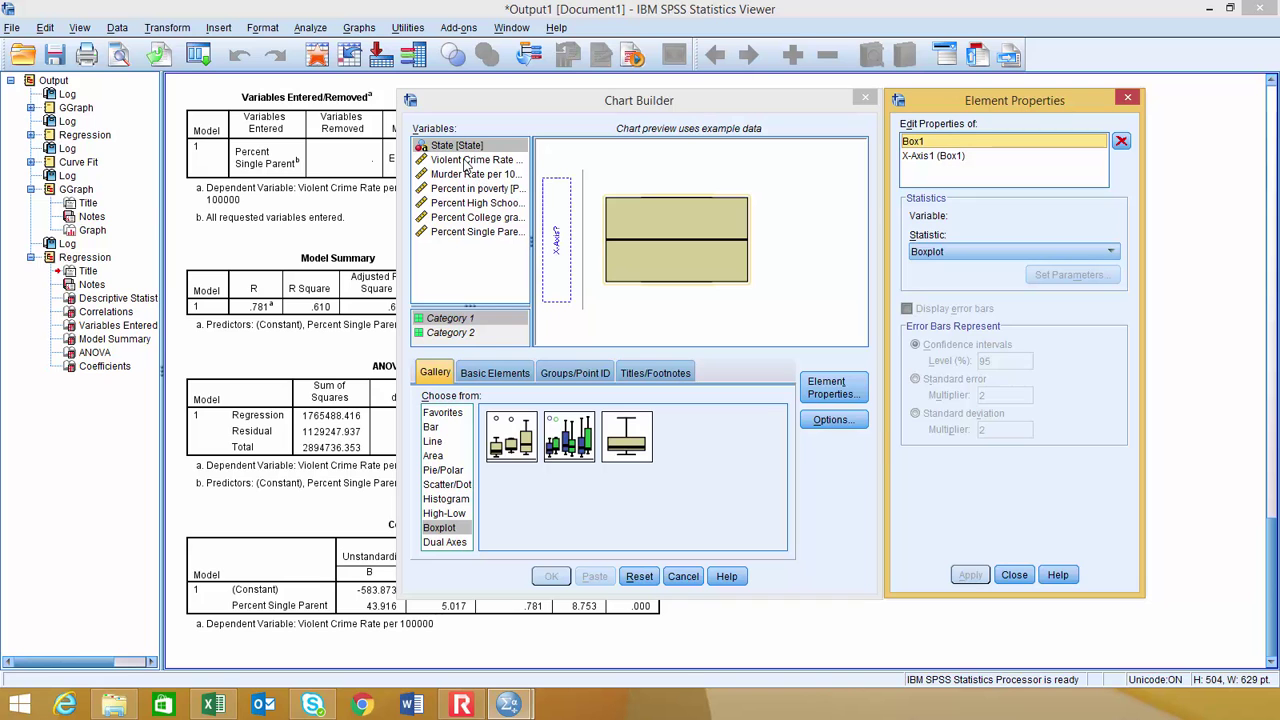
{"action": "left_click_drag", "start_coordinate": [465, 163], "coordinate": [557, 240]}
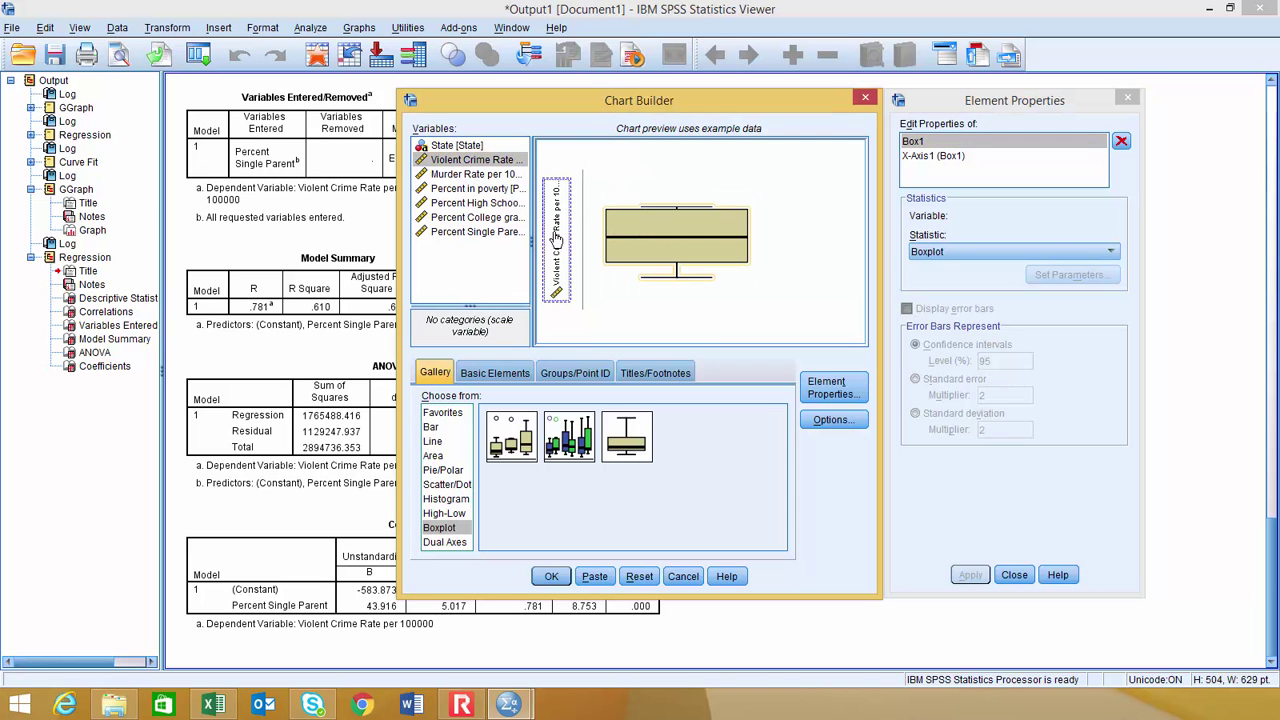
{"action": "left_click", "coordinate": [551, 577]}
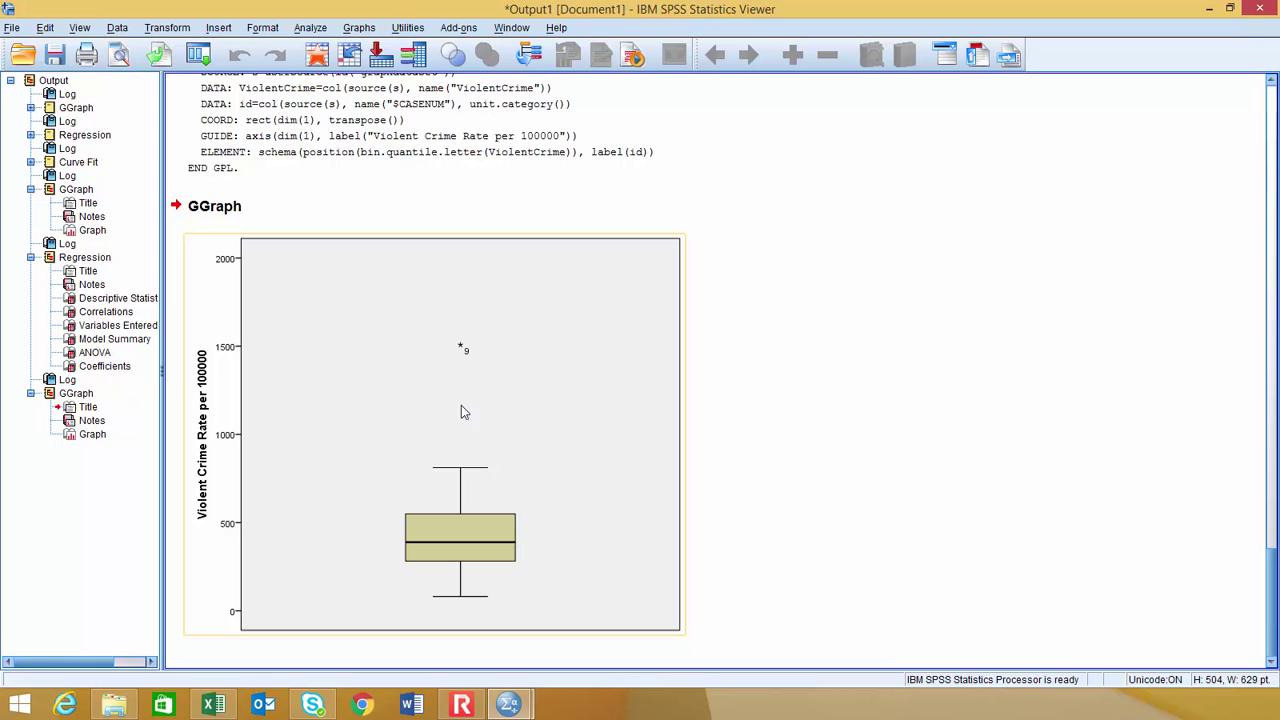
- In Chart Builder, swap Violent Crime Rate for Percent Single Parent on the boxplot axis and create the chart
{"action": "left_click", "coordinate": [358, 29]}
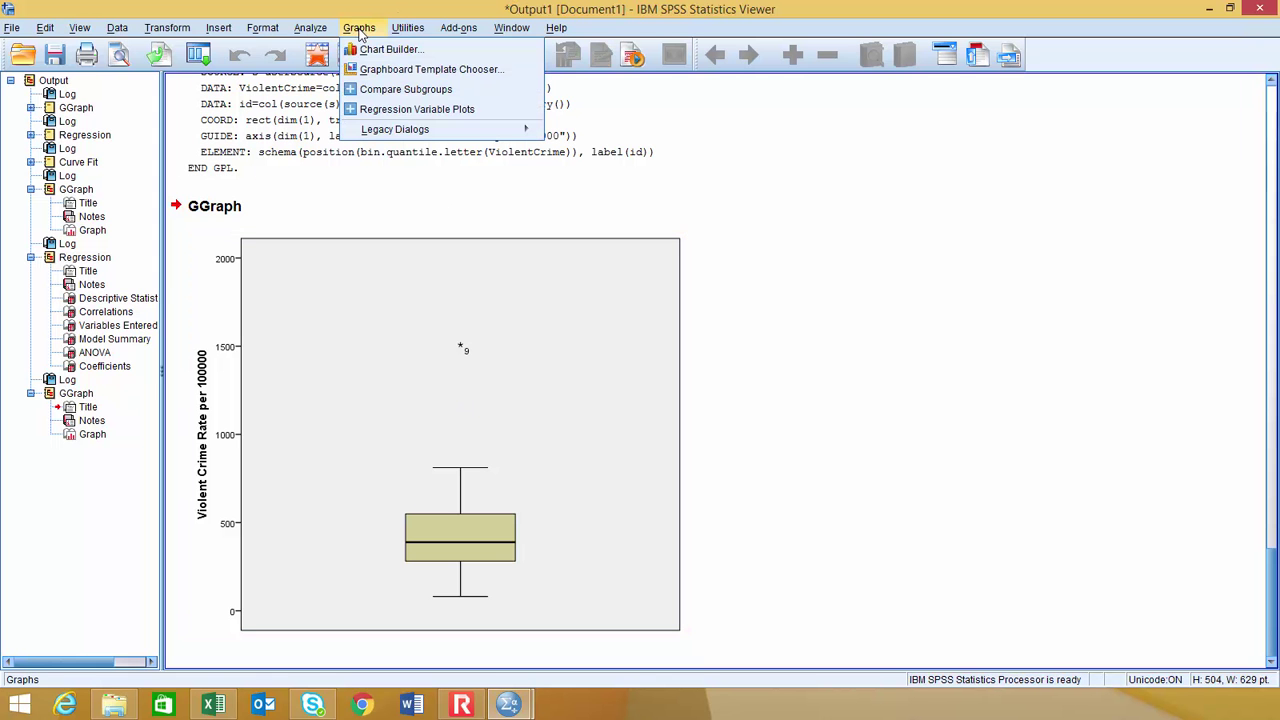
{"action": "left_click", "coordinate": [377, 50]}
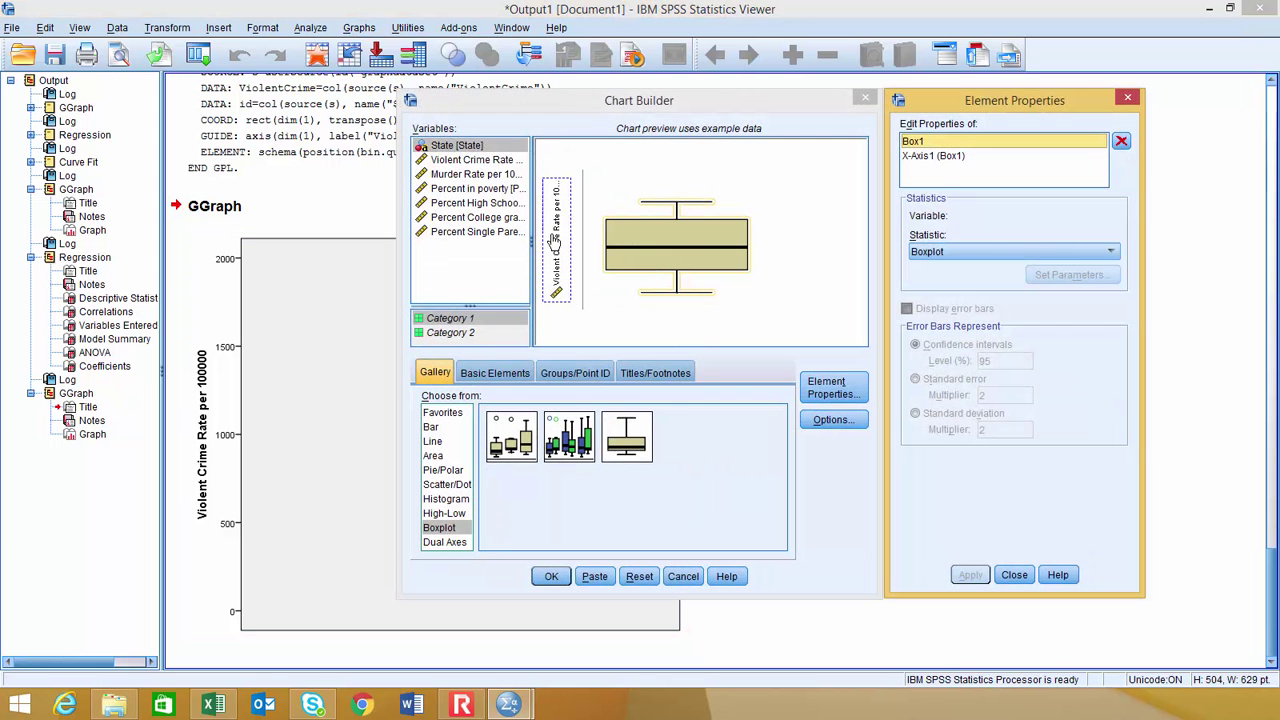
{"action": "mouse_move", "coordinate": [554, 240]}
{"action": "left_mouse_down"}
{"action": "mouse_move", "coordinate": [500, 229]}
{"action": "mouse_move", "coordinate": [441, 248]}
{"action": "mouse_move", "coordinate": [556, 240]}
{"action": "left_mouse_up"}
{"action": "left_click", "coordinate": [458, 233]}
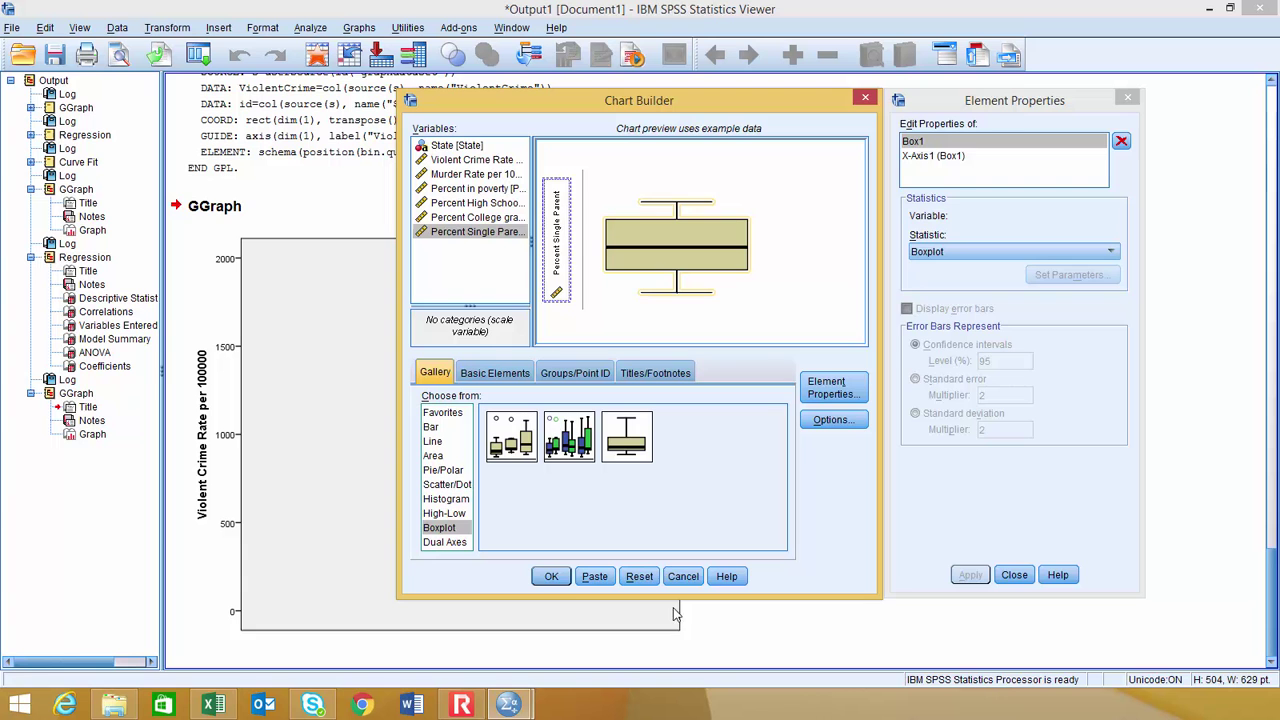
{"action": "left_click", "coordinate": [551, 576]}
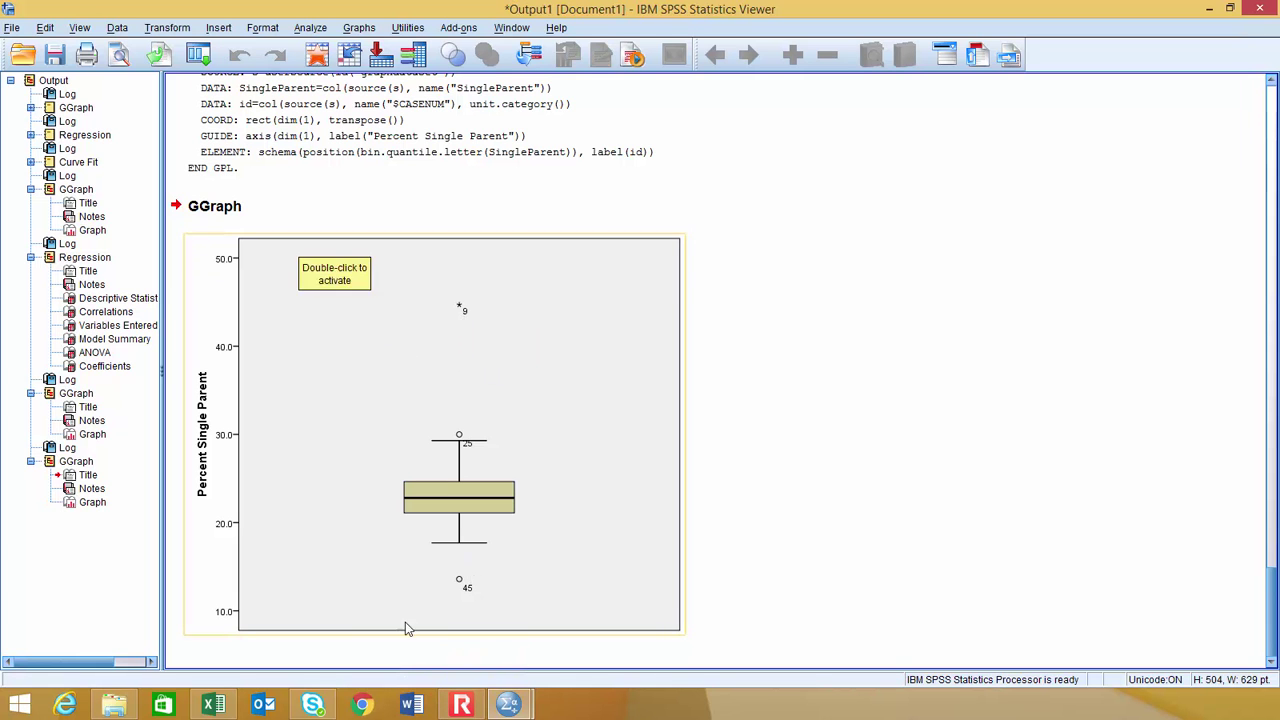
{"action": "mouse_move", "coordinate": [508, 705]}
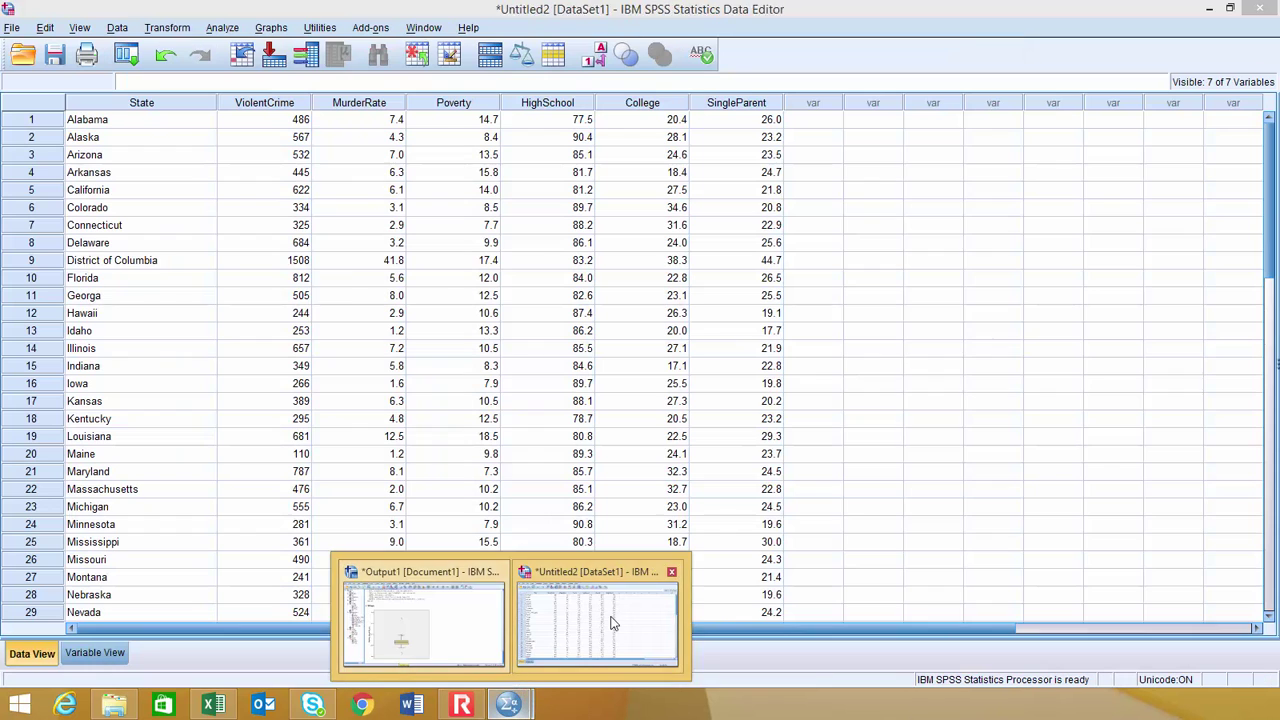
{"action": "left_click", "coordinate": [613, 623]}
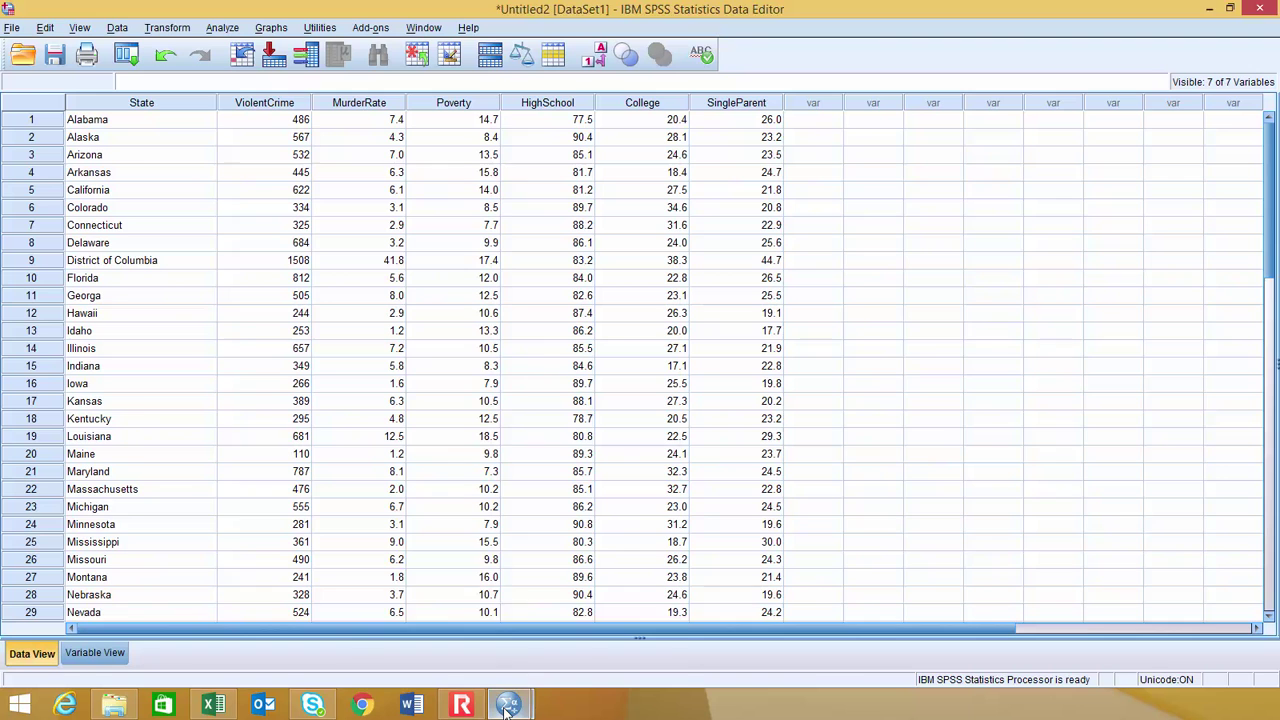
{"action": "mouse_move", "coordinate": [508, 705]}
{"action": "left_click", "coordinate": [440, 626]}
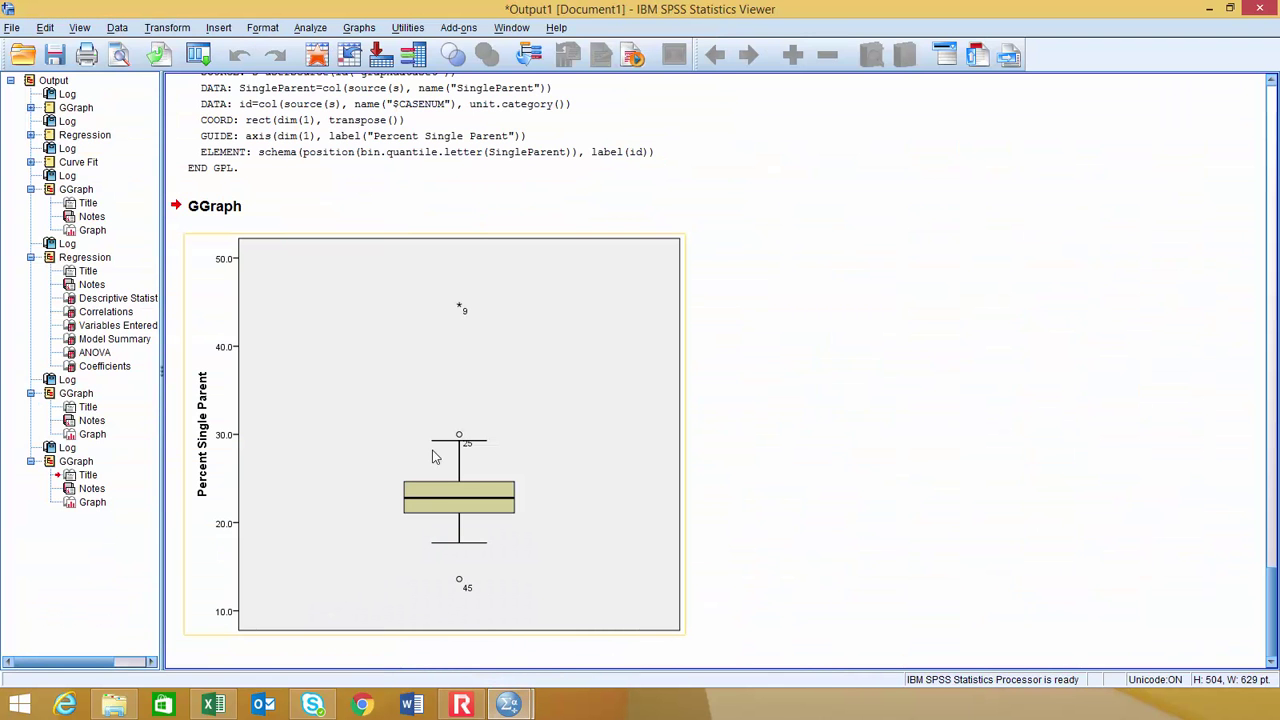
{"action": "mouse_move", "coordinate": [508, 705]}
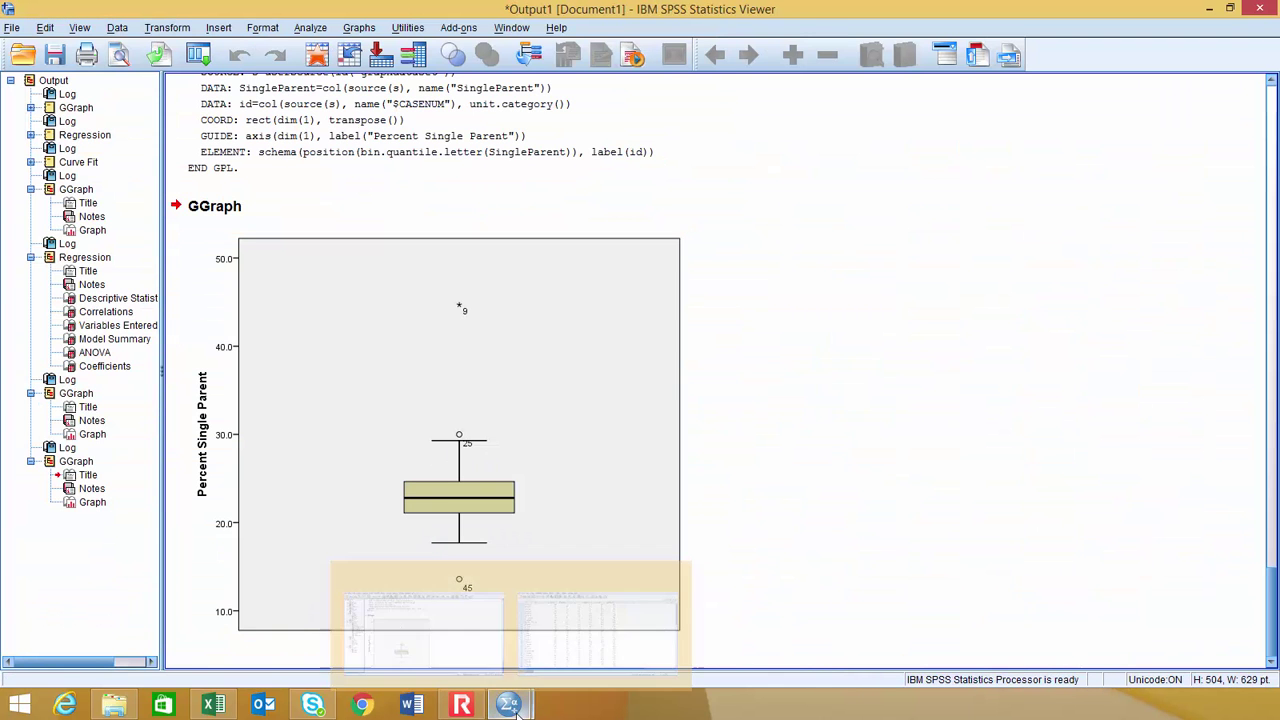
{"action": "left_click", "coordinate": [546, 650]}
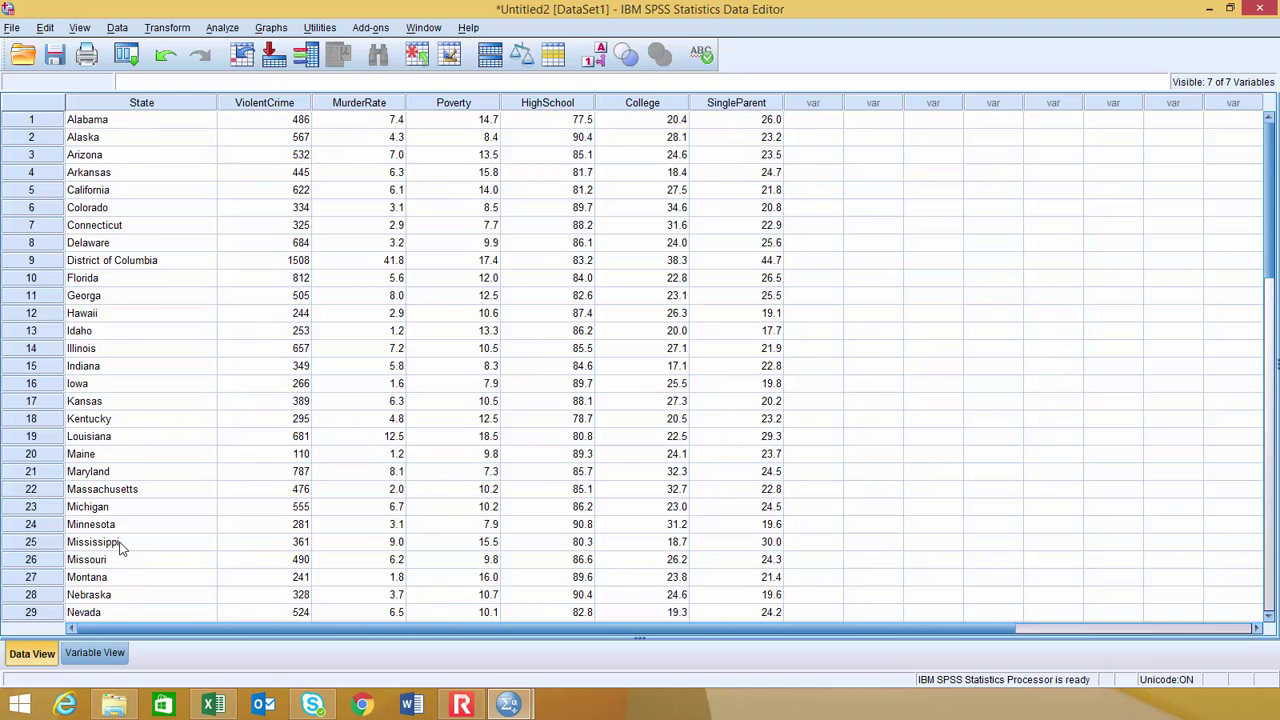
{"action": "scroll", "coordinate": [120, 545], "scroll_direction": "down", "scroll_amount": 7}
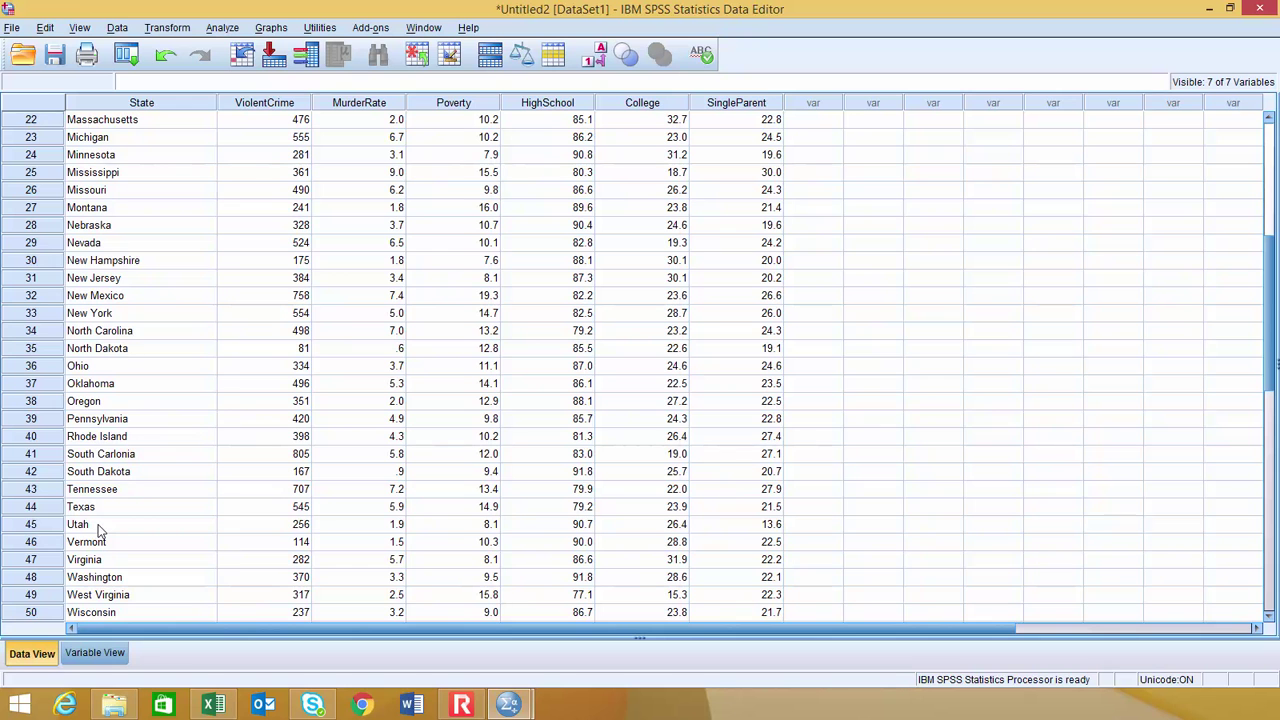
{"action": "mouse_move", "coordinate": [508, 704]}
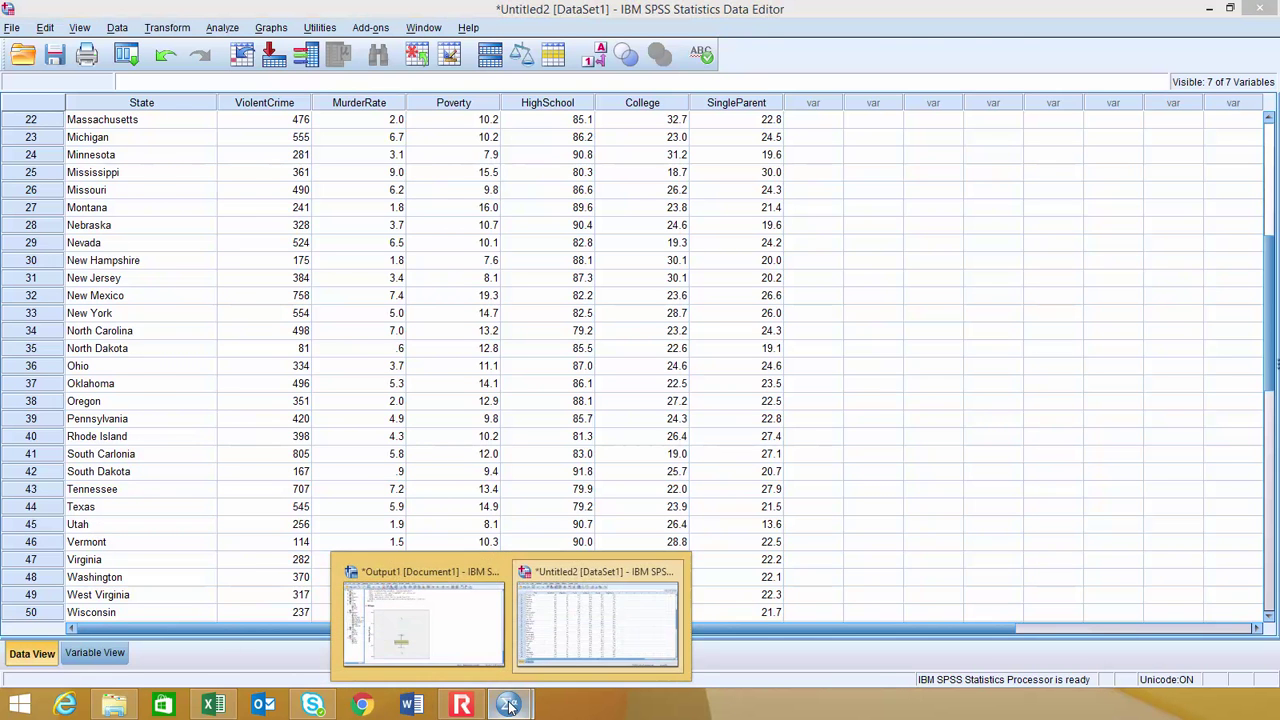
{"action": "left_click", "coordinate": [461, 639]}
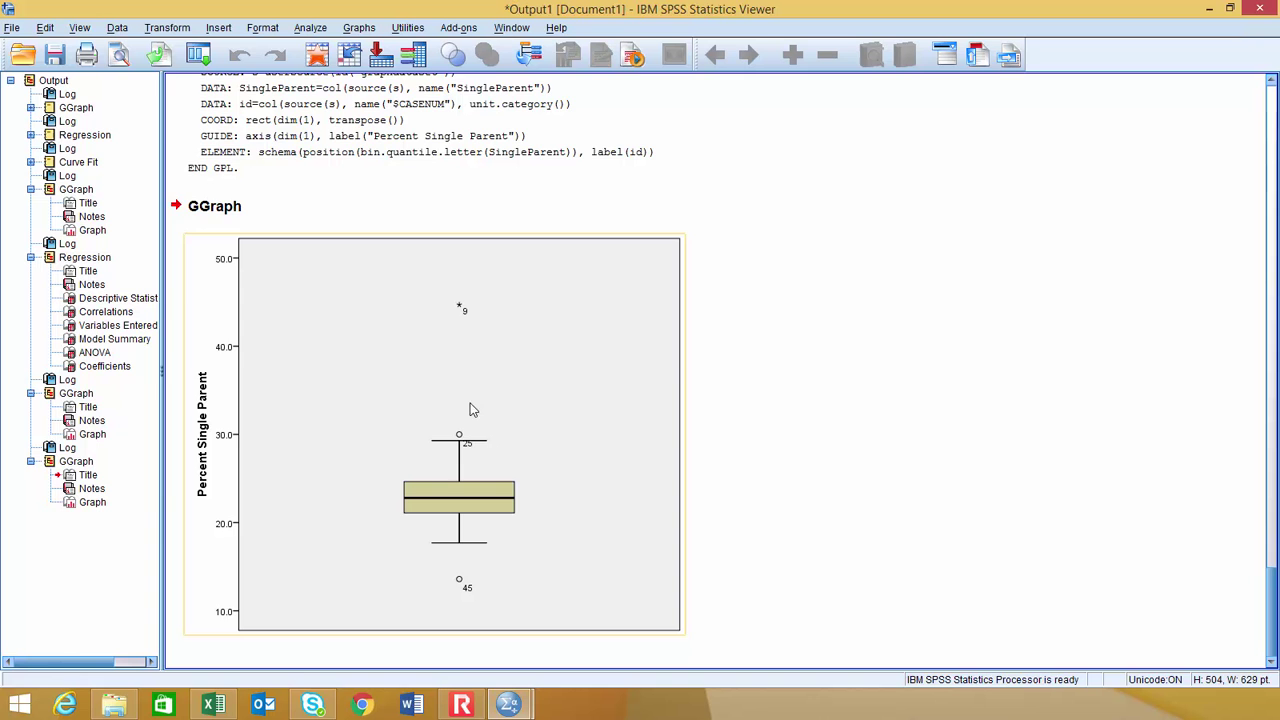
- Scroll back to the Violent Crime Rate boxplot and open it in the Chart Editor
{"action": "scroll", "coordinate": [482, 340], "scroll_direction": "up", "scroll_amount": 5}
{"action": "scroll", "coordinate": [500, 450], "scroll_direction": "down", "scroll_amount": 4}
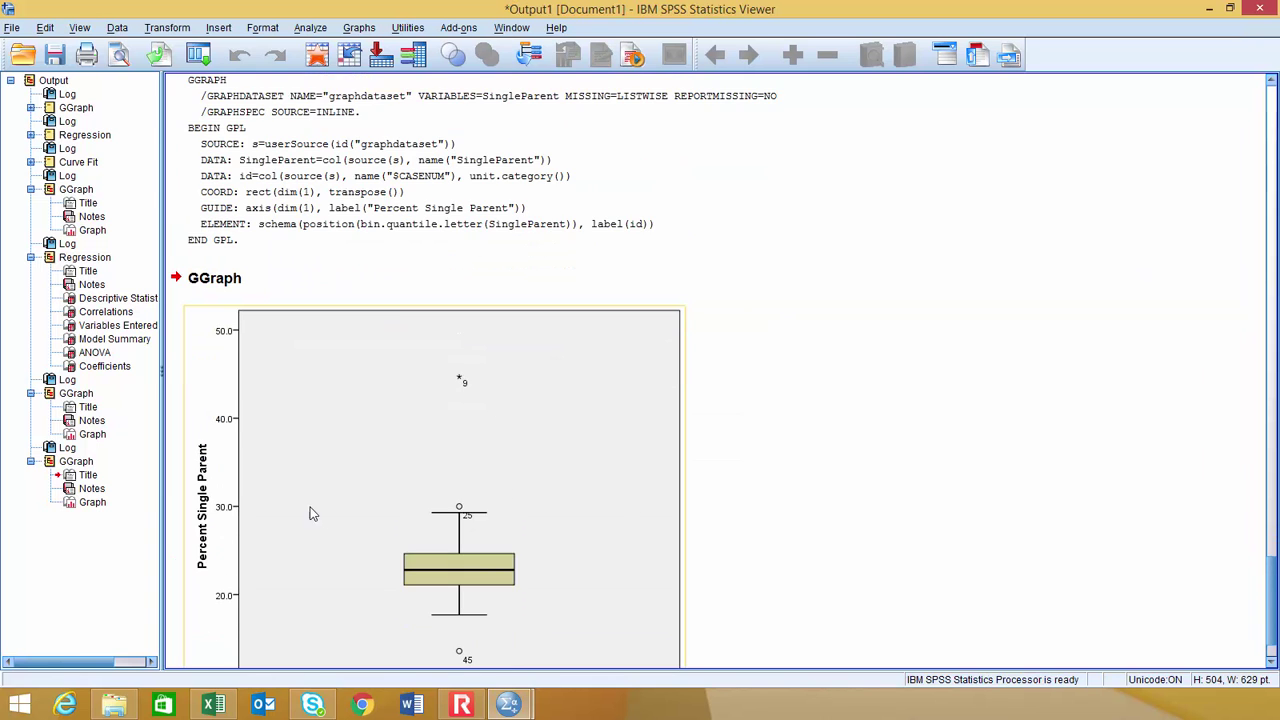
{"action": "scroll", "coordinate": [354, 500], "scroll_direction": "down", "scroll_amount": 10}
{"action": "scroll", "coordinate": [357, 486], "scroll_direction": "up", "scroll_amount": 3}
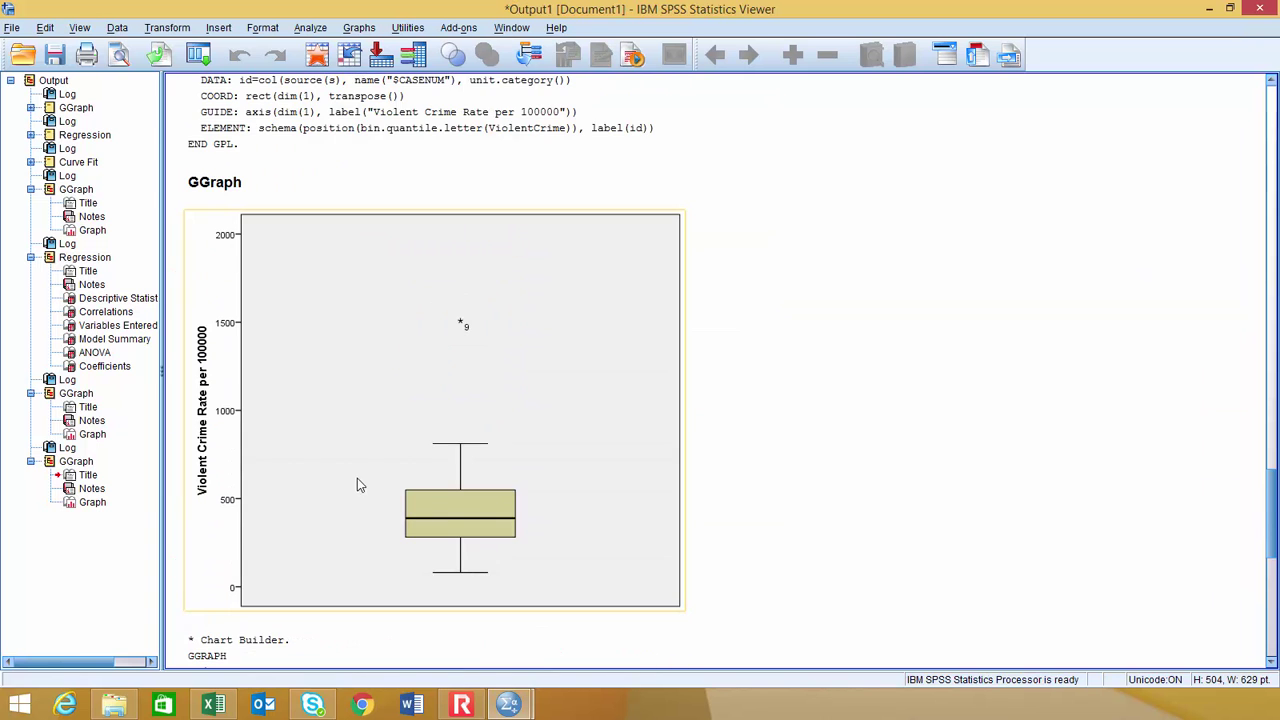
{"action": "left_click", "coordinate": [467, 329]}
{"action": "double_click", "coordinate": [468, 329]}
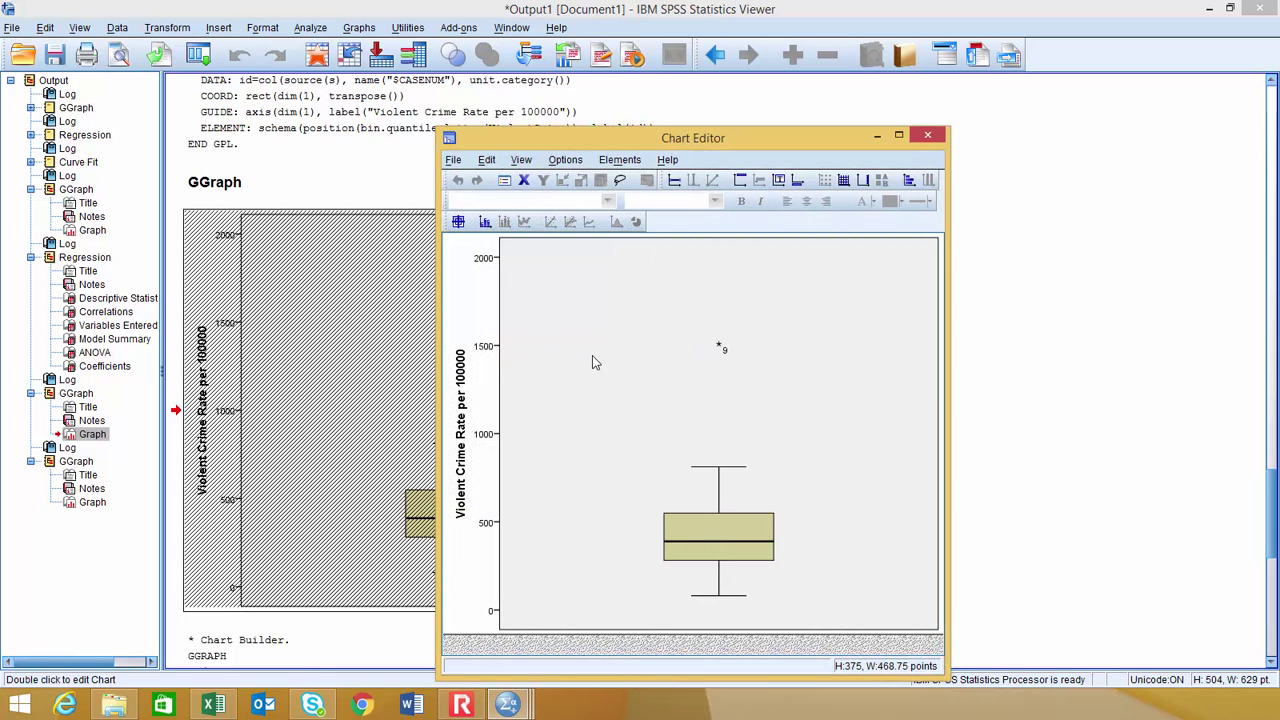
- Move Case Number to Not Displayed in Data Value Labels so the outlier shows 1508, then close the editor
{"action": "double_click", "coordinate": [725, 351]}
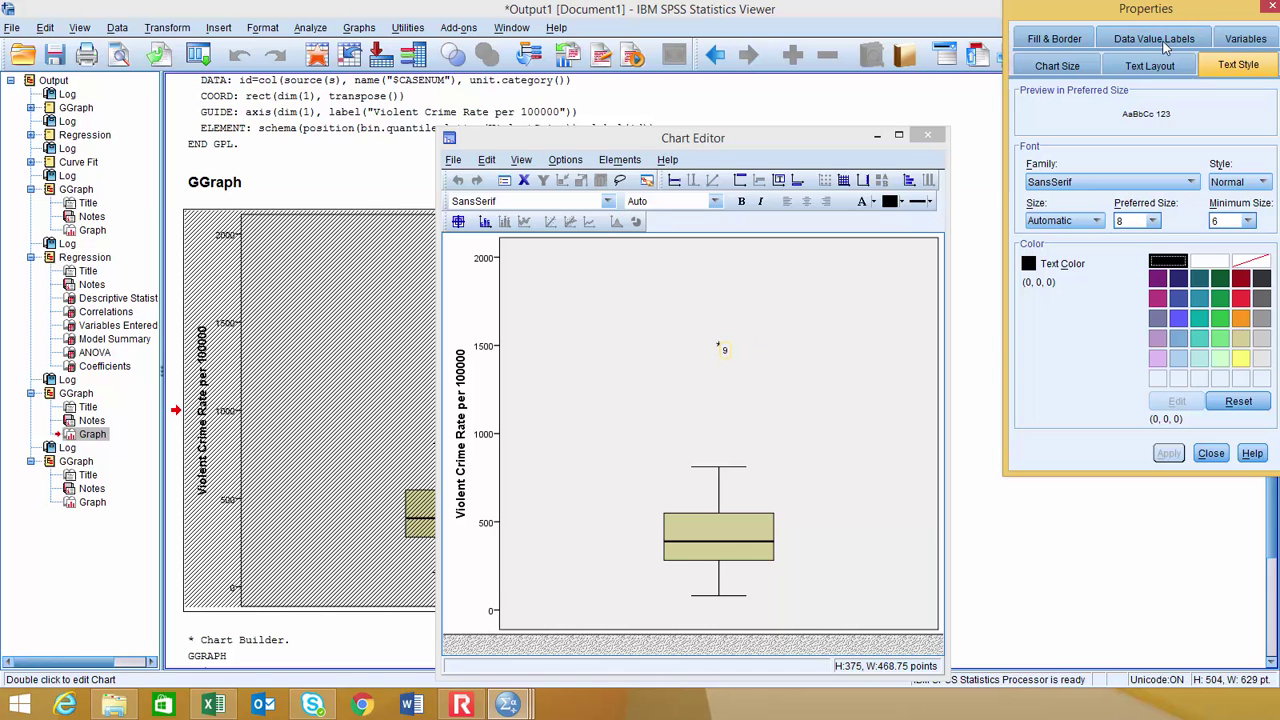
{"action": "left_click", "coordinate": [1156, 40]}
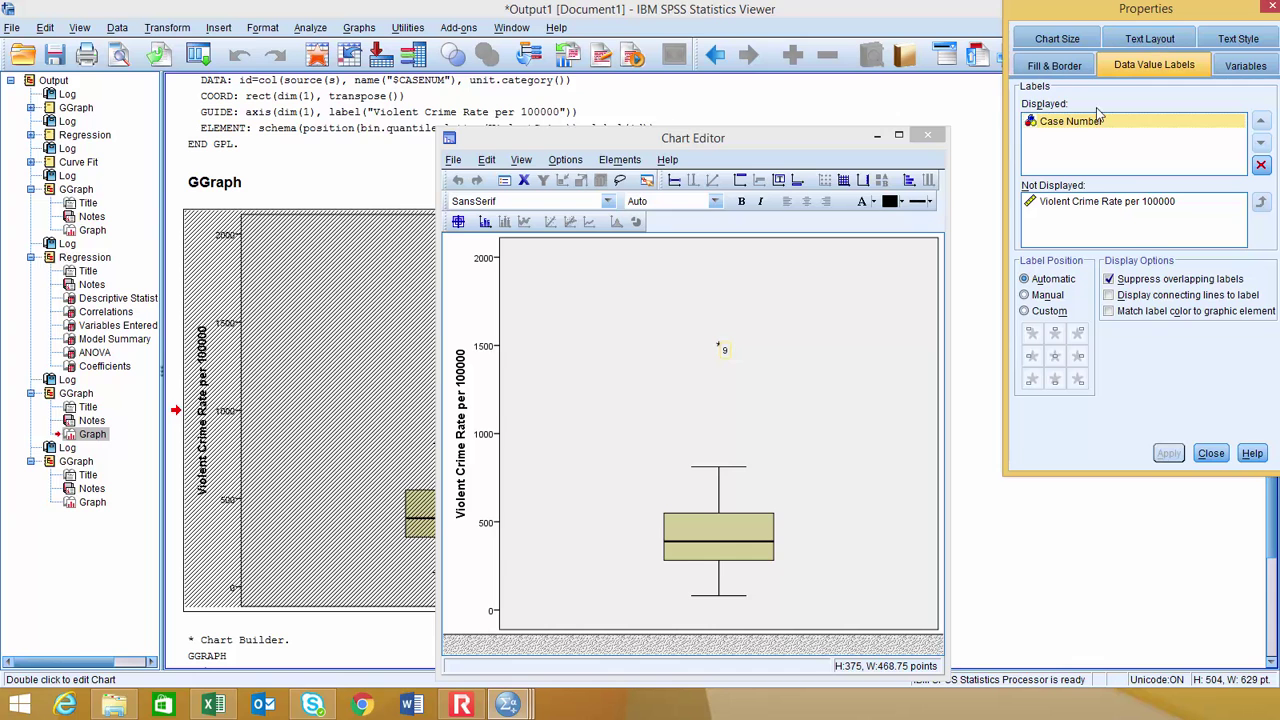
{"action": "mouse_move", "coordinate": [1081, 129]}
{"action": "left_mouse_down"}
{"action": "mouse_move", "coordinate": [1084, 222]}
{"action": "mouse_move", "coordinate": [1070, 138]}
{"action": "left_mouse_up"}
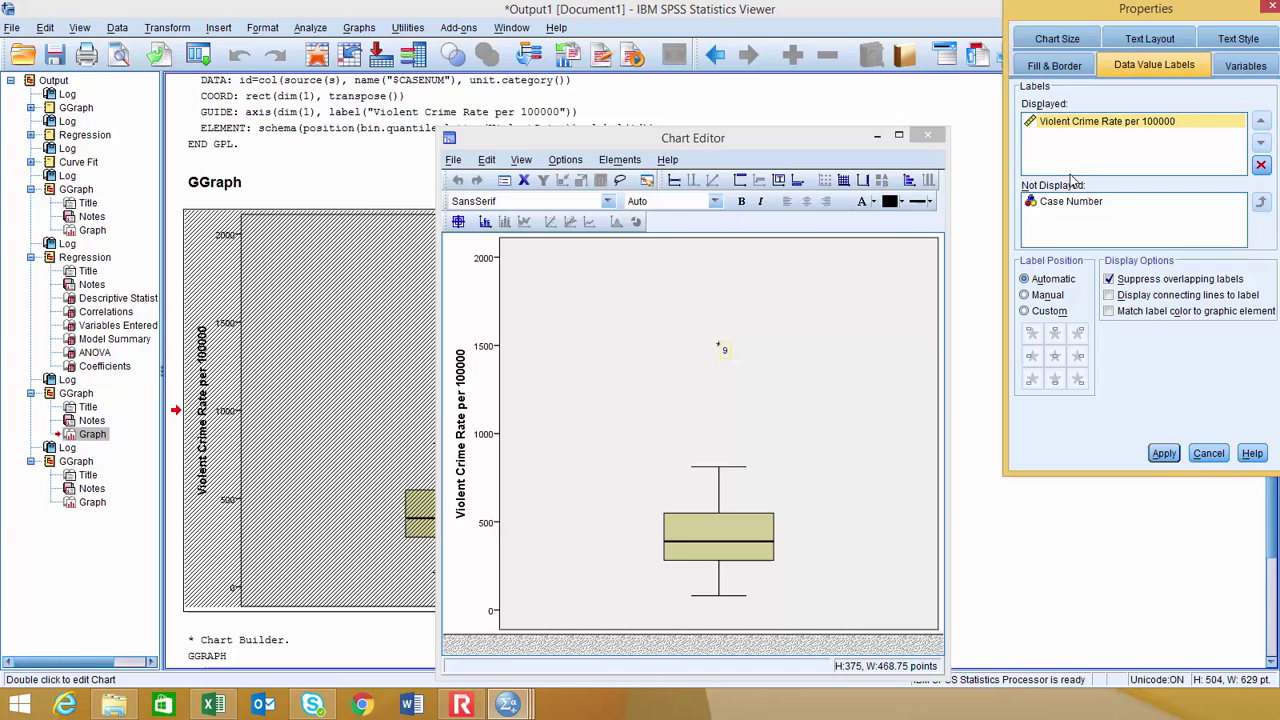
{"action": "left_click", "coordinate": [1166, 454]}
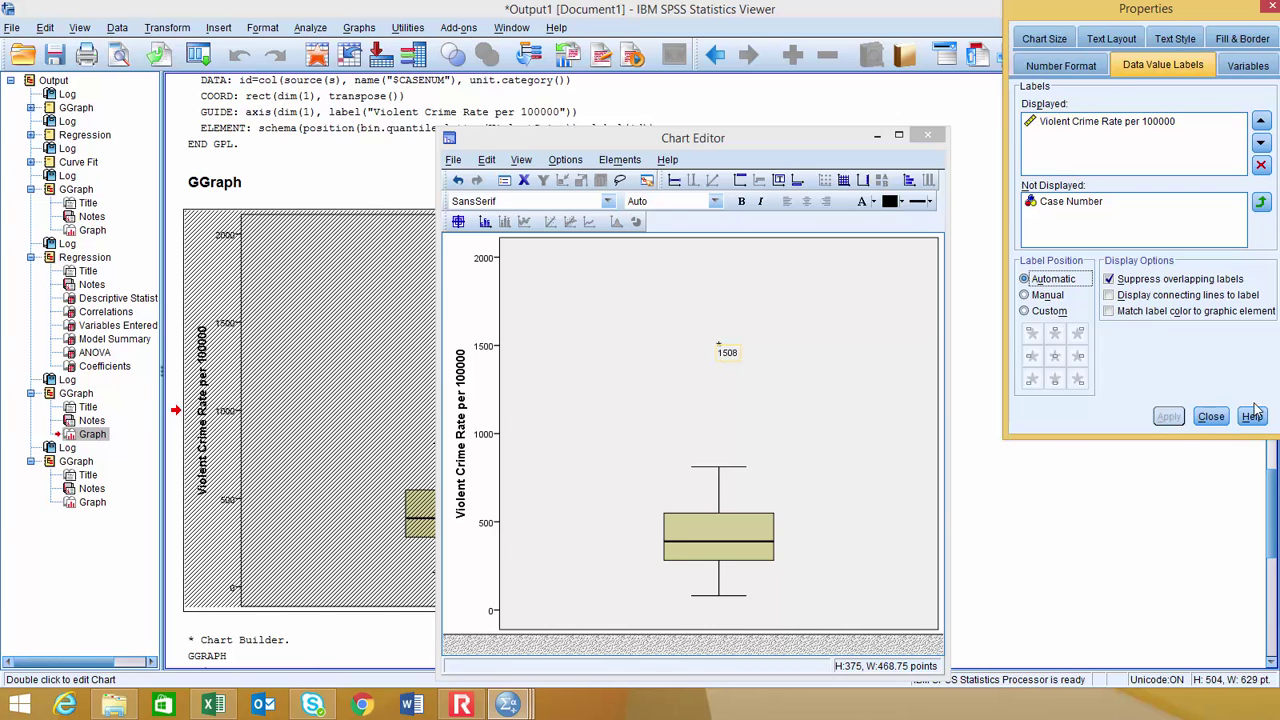
{"action": "left_click", "coordinate": [1212, 417]}
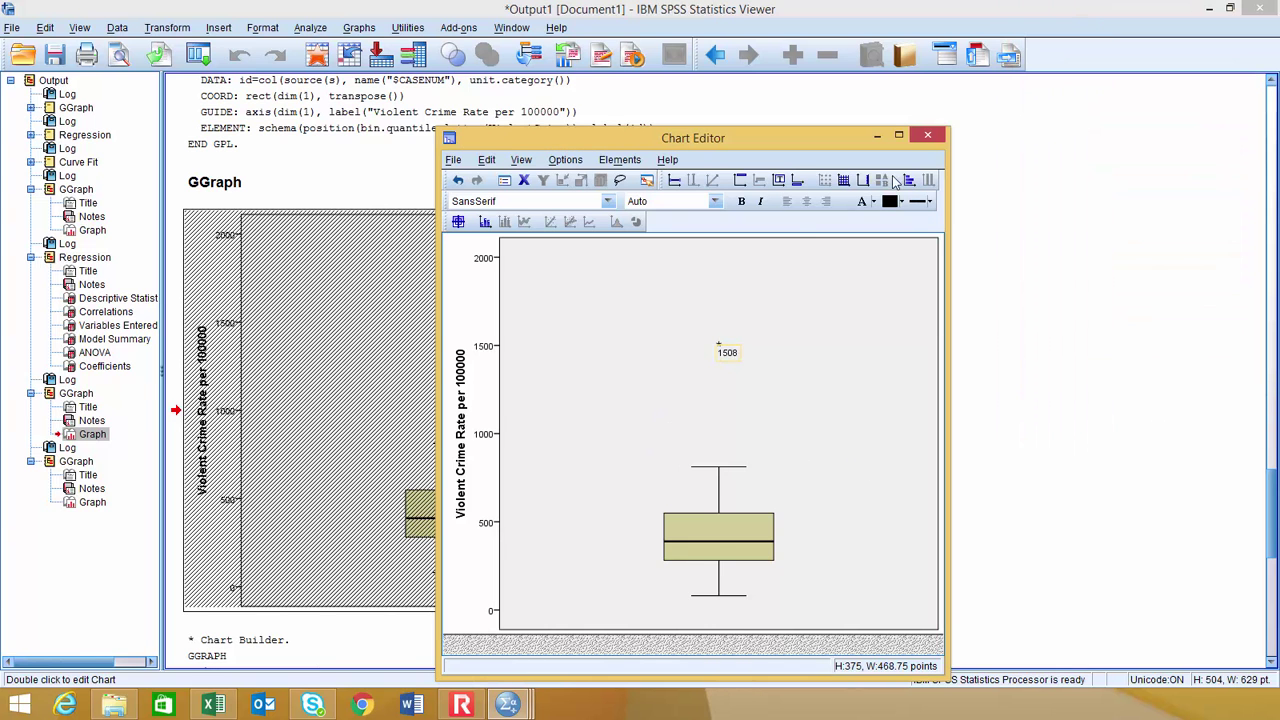
{"action": "left_click", "coordinate": [929, 136]}
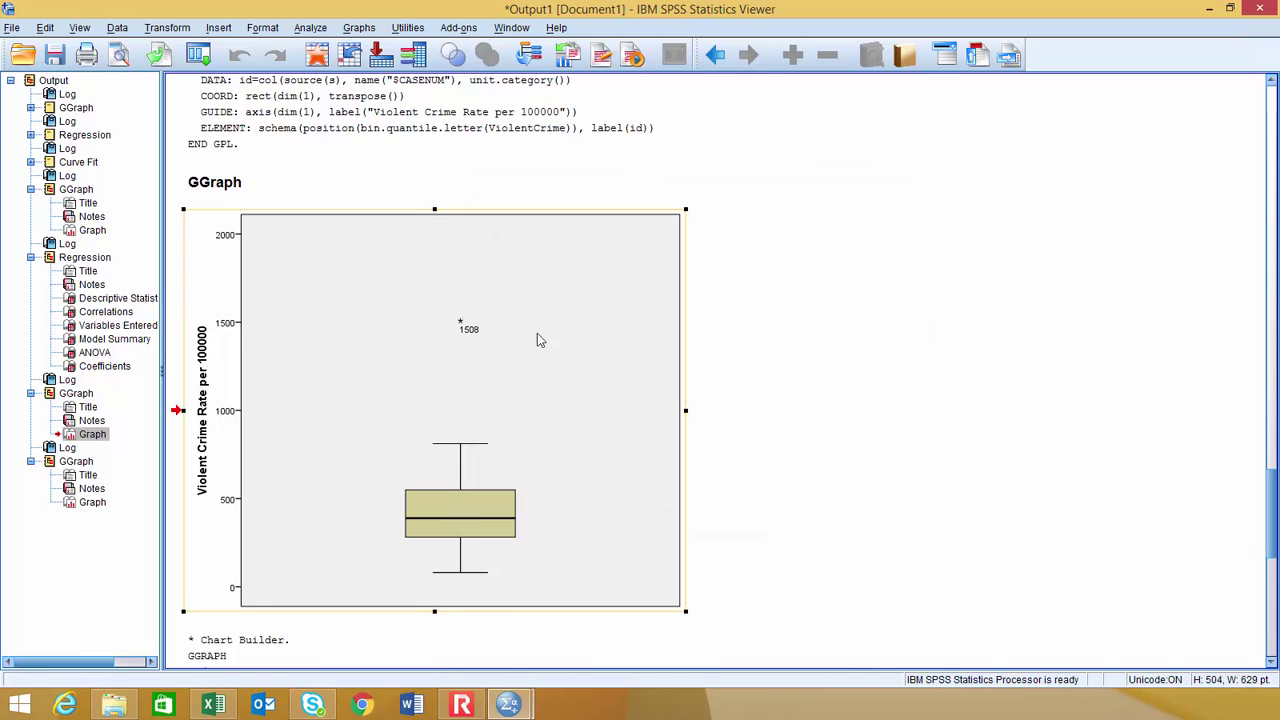